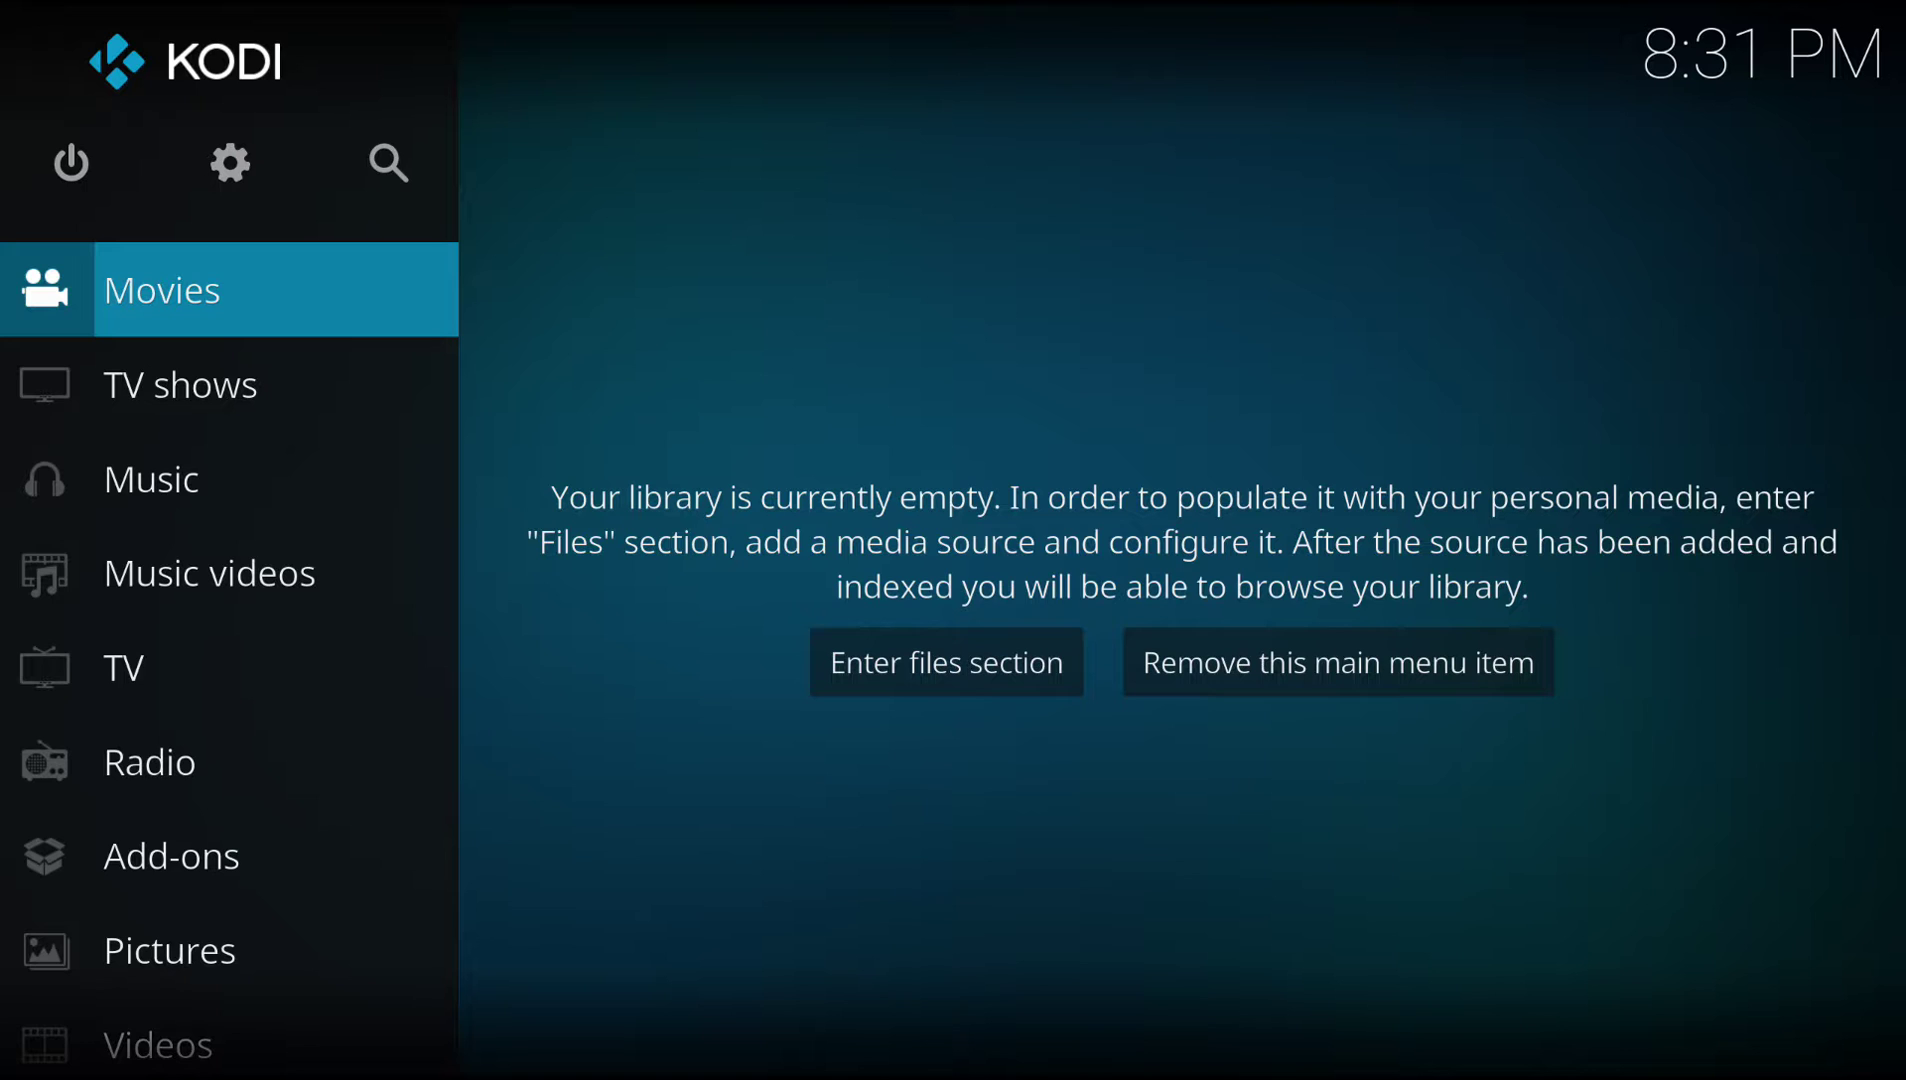
Step: In System settings > Add-ons, switch Unknown sources on and accept the warning
key("Up")
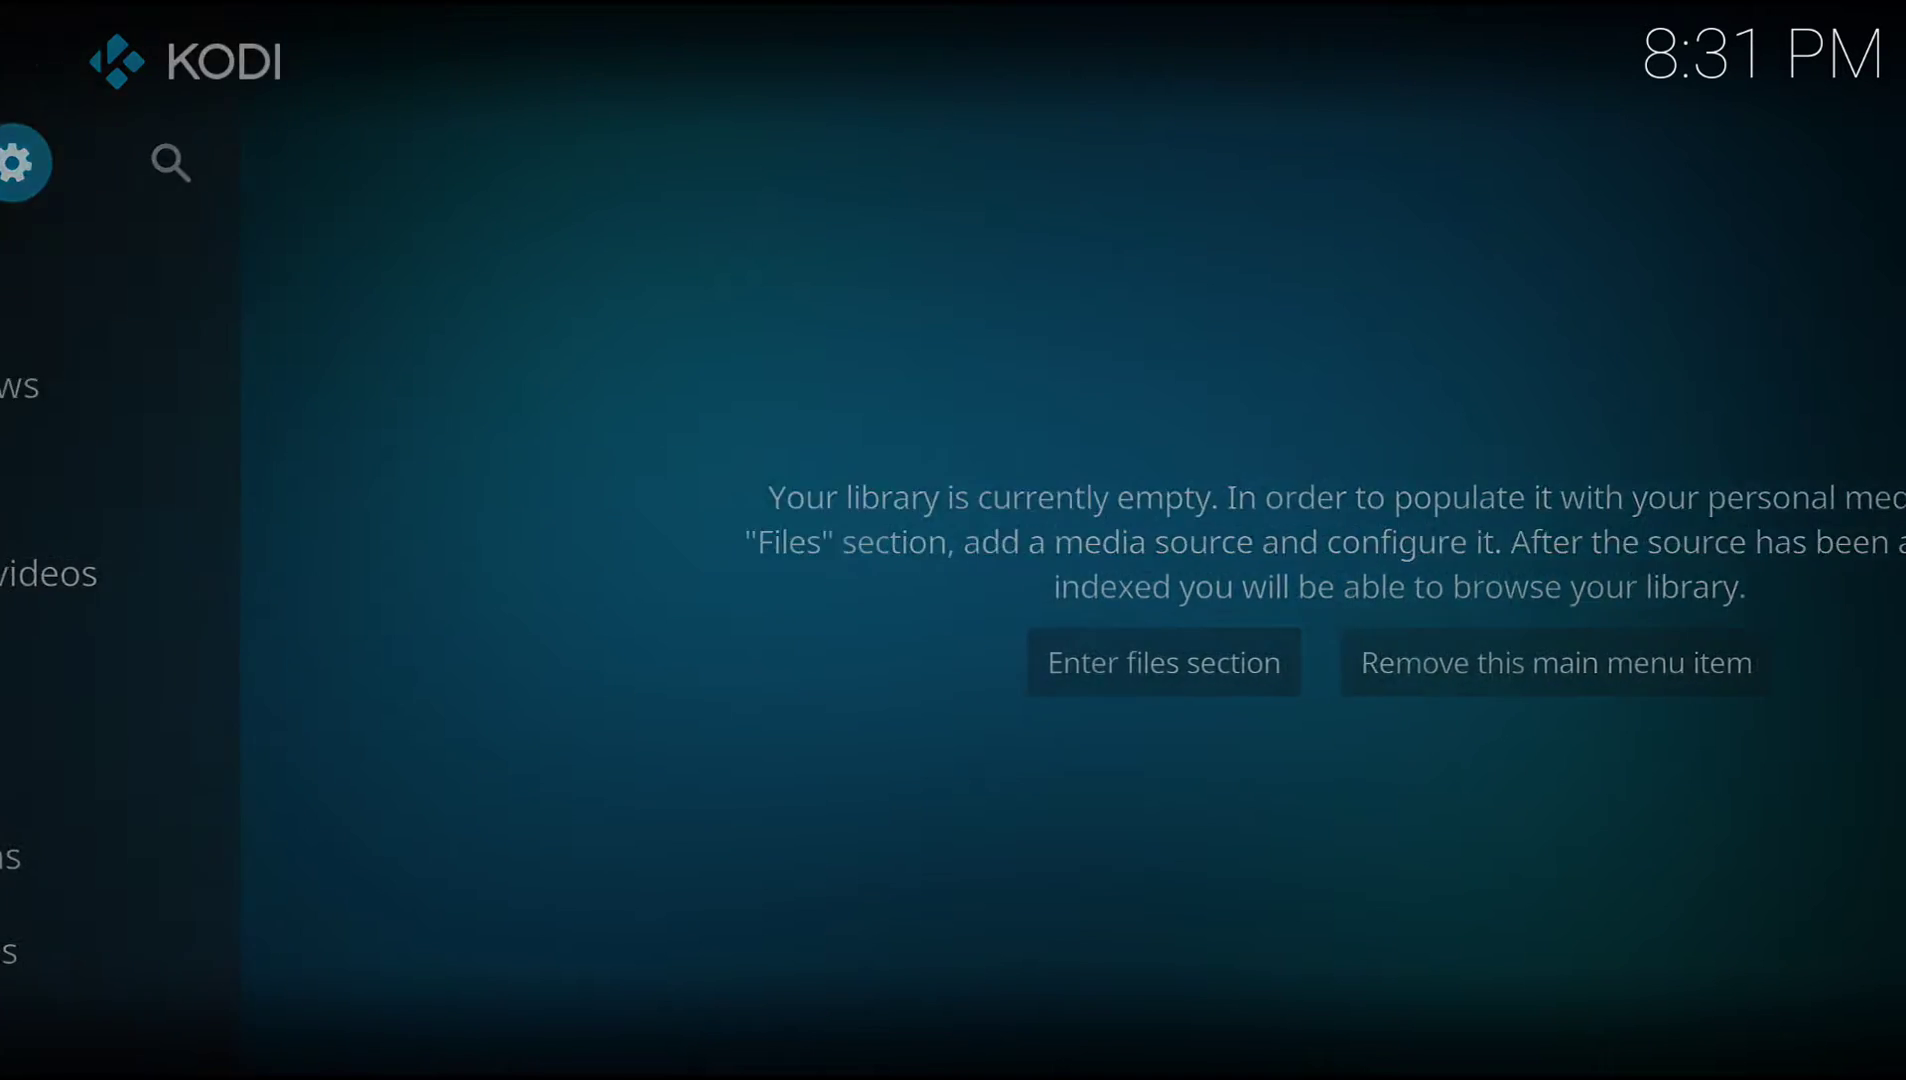
key("Return")
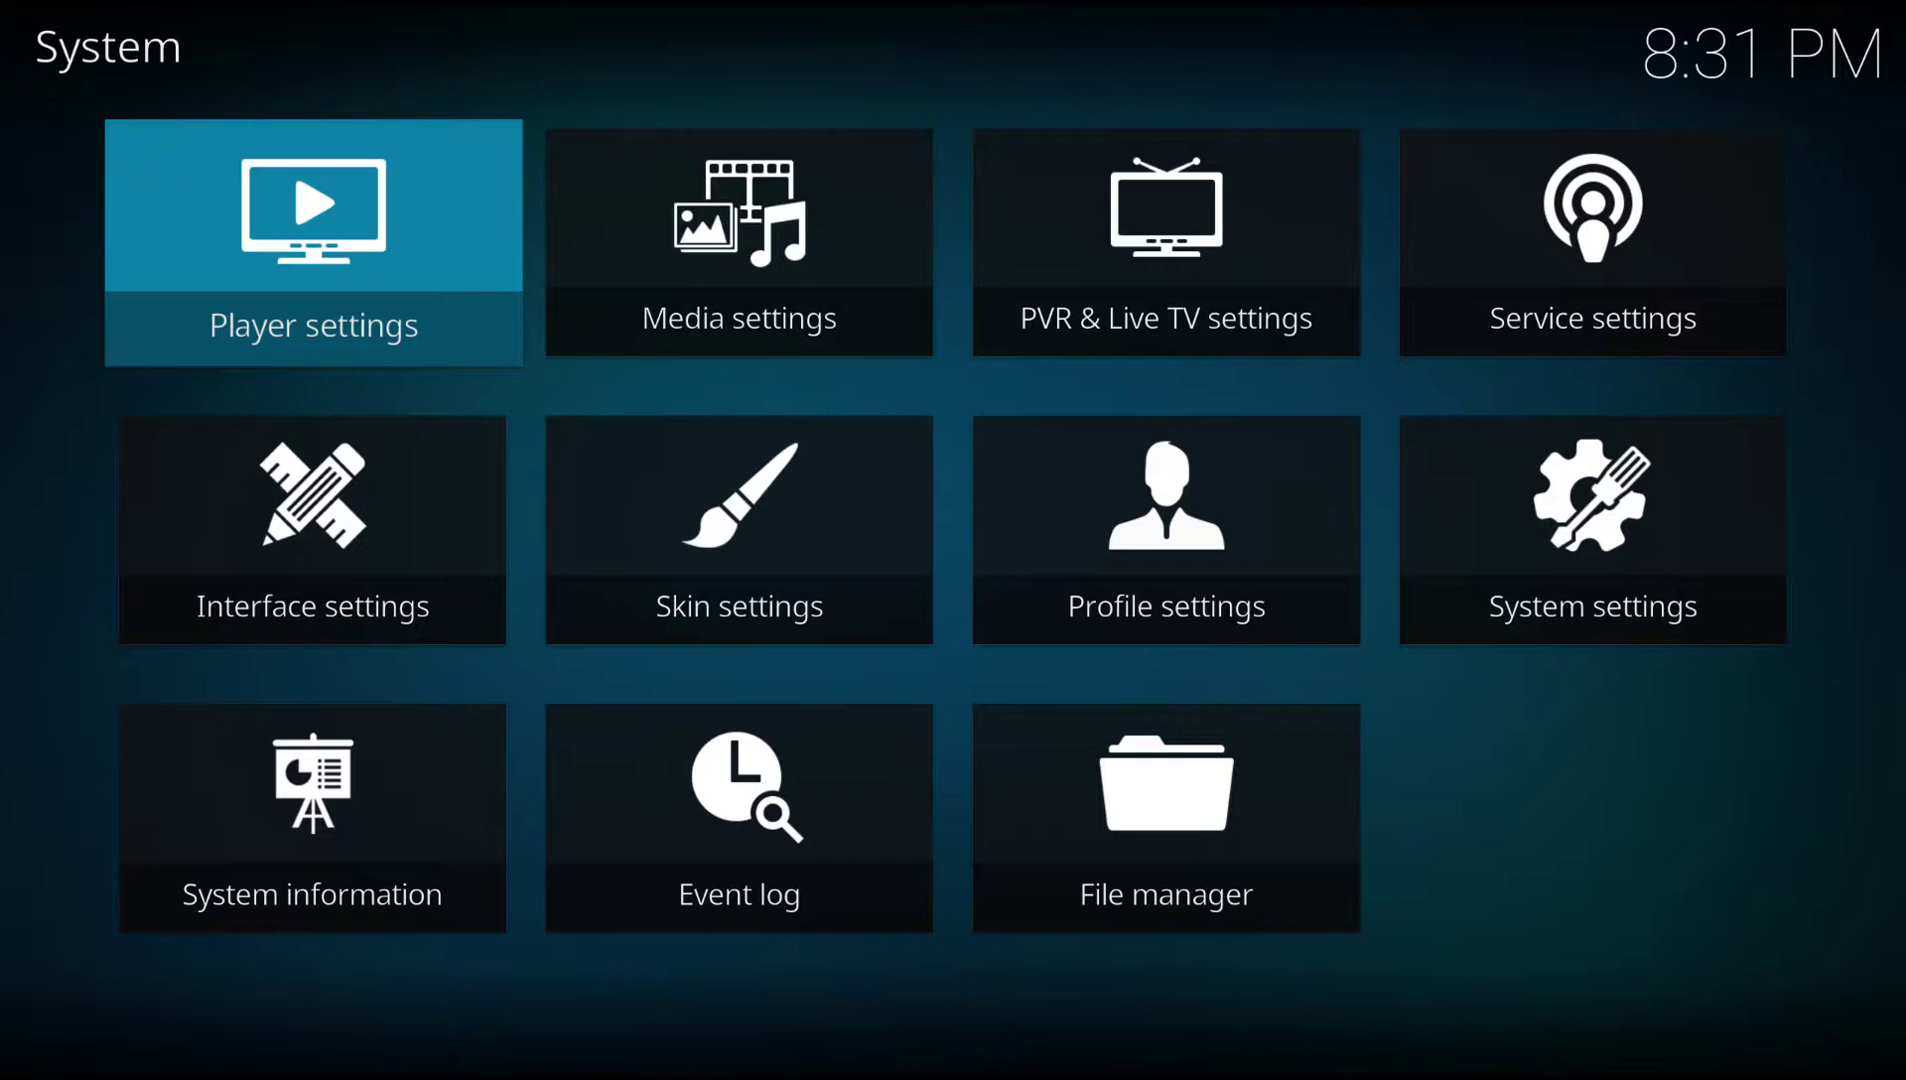
key("Down")
key("Right")
key("Right")
key("Right")
key("Return")
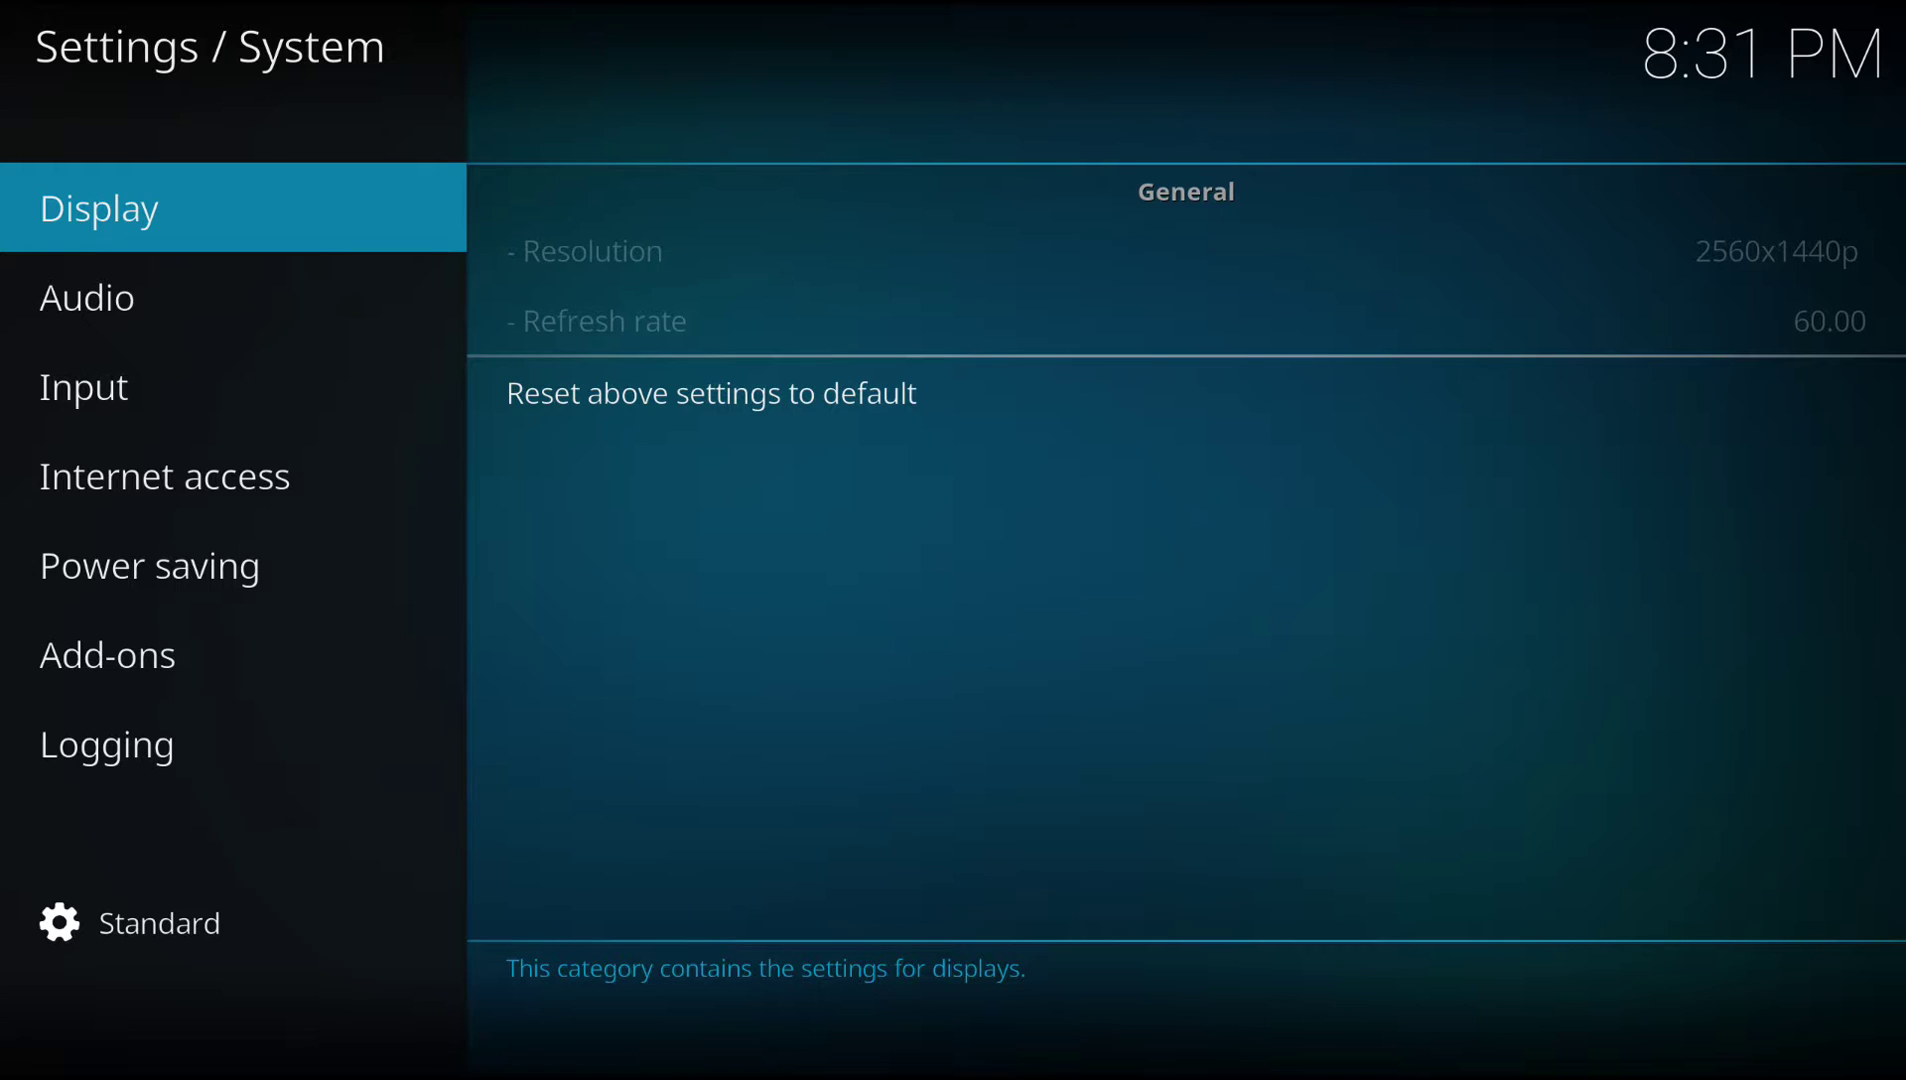
left_click(108, 654)
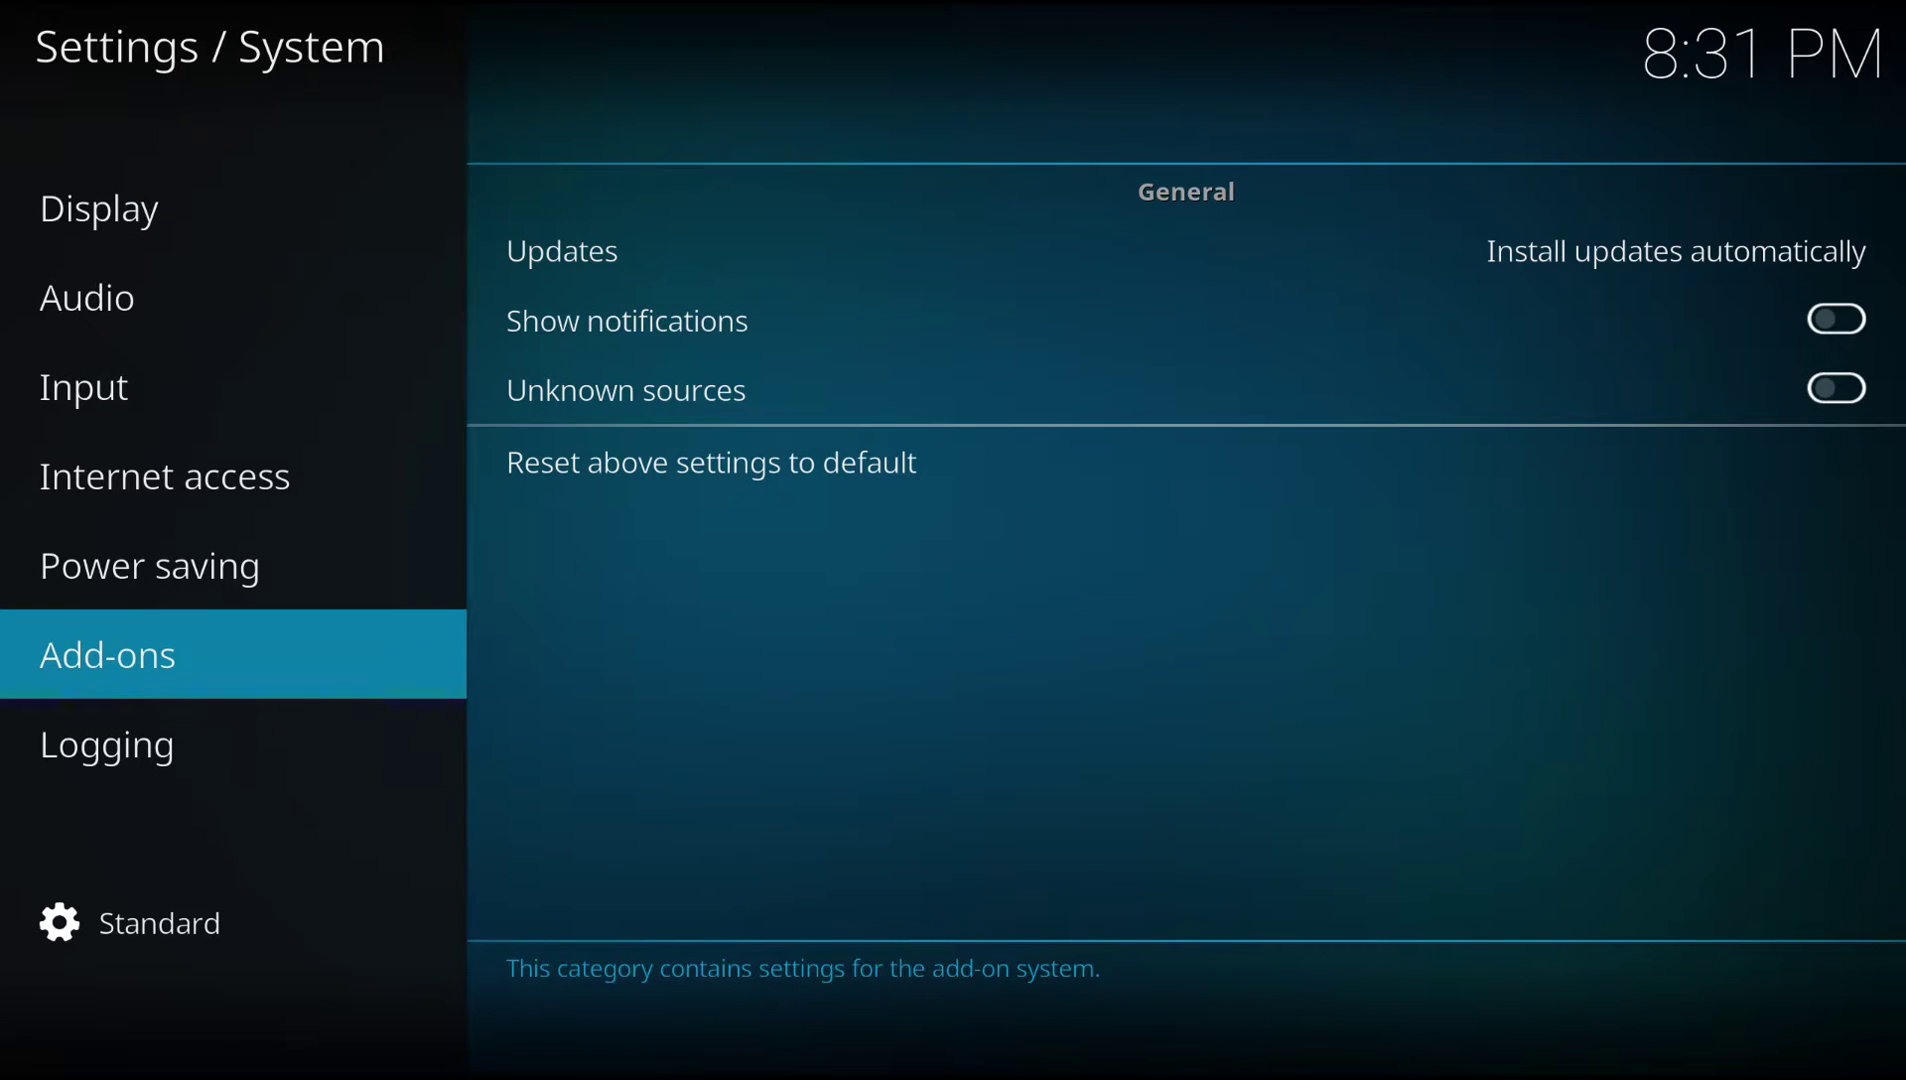
left_click(626, 389)
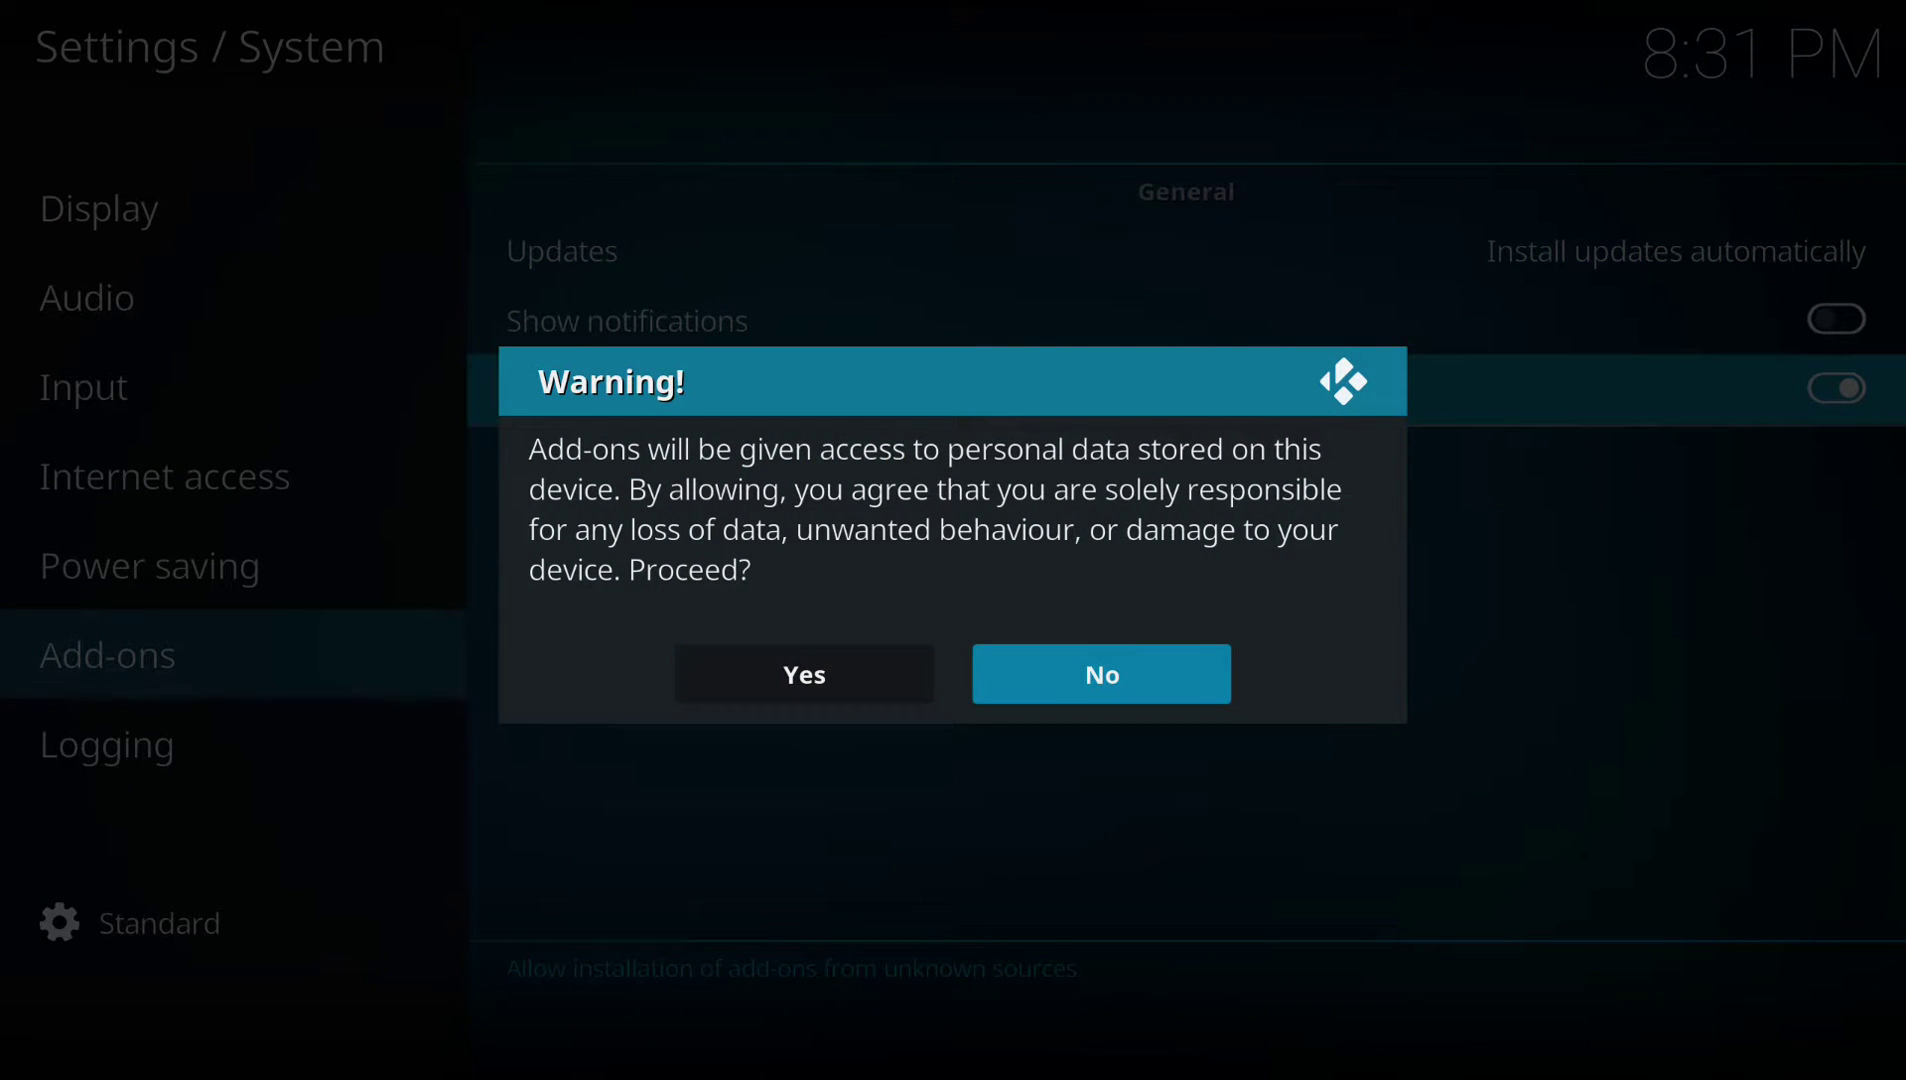
key("Left")
key("Return")
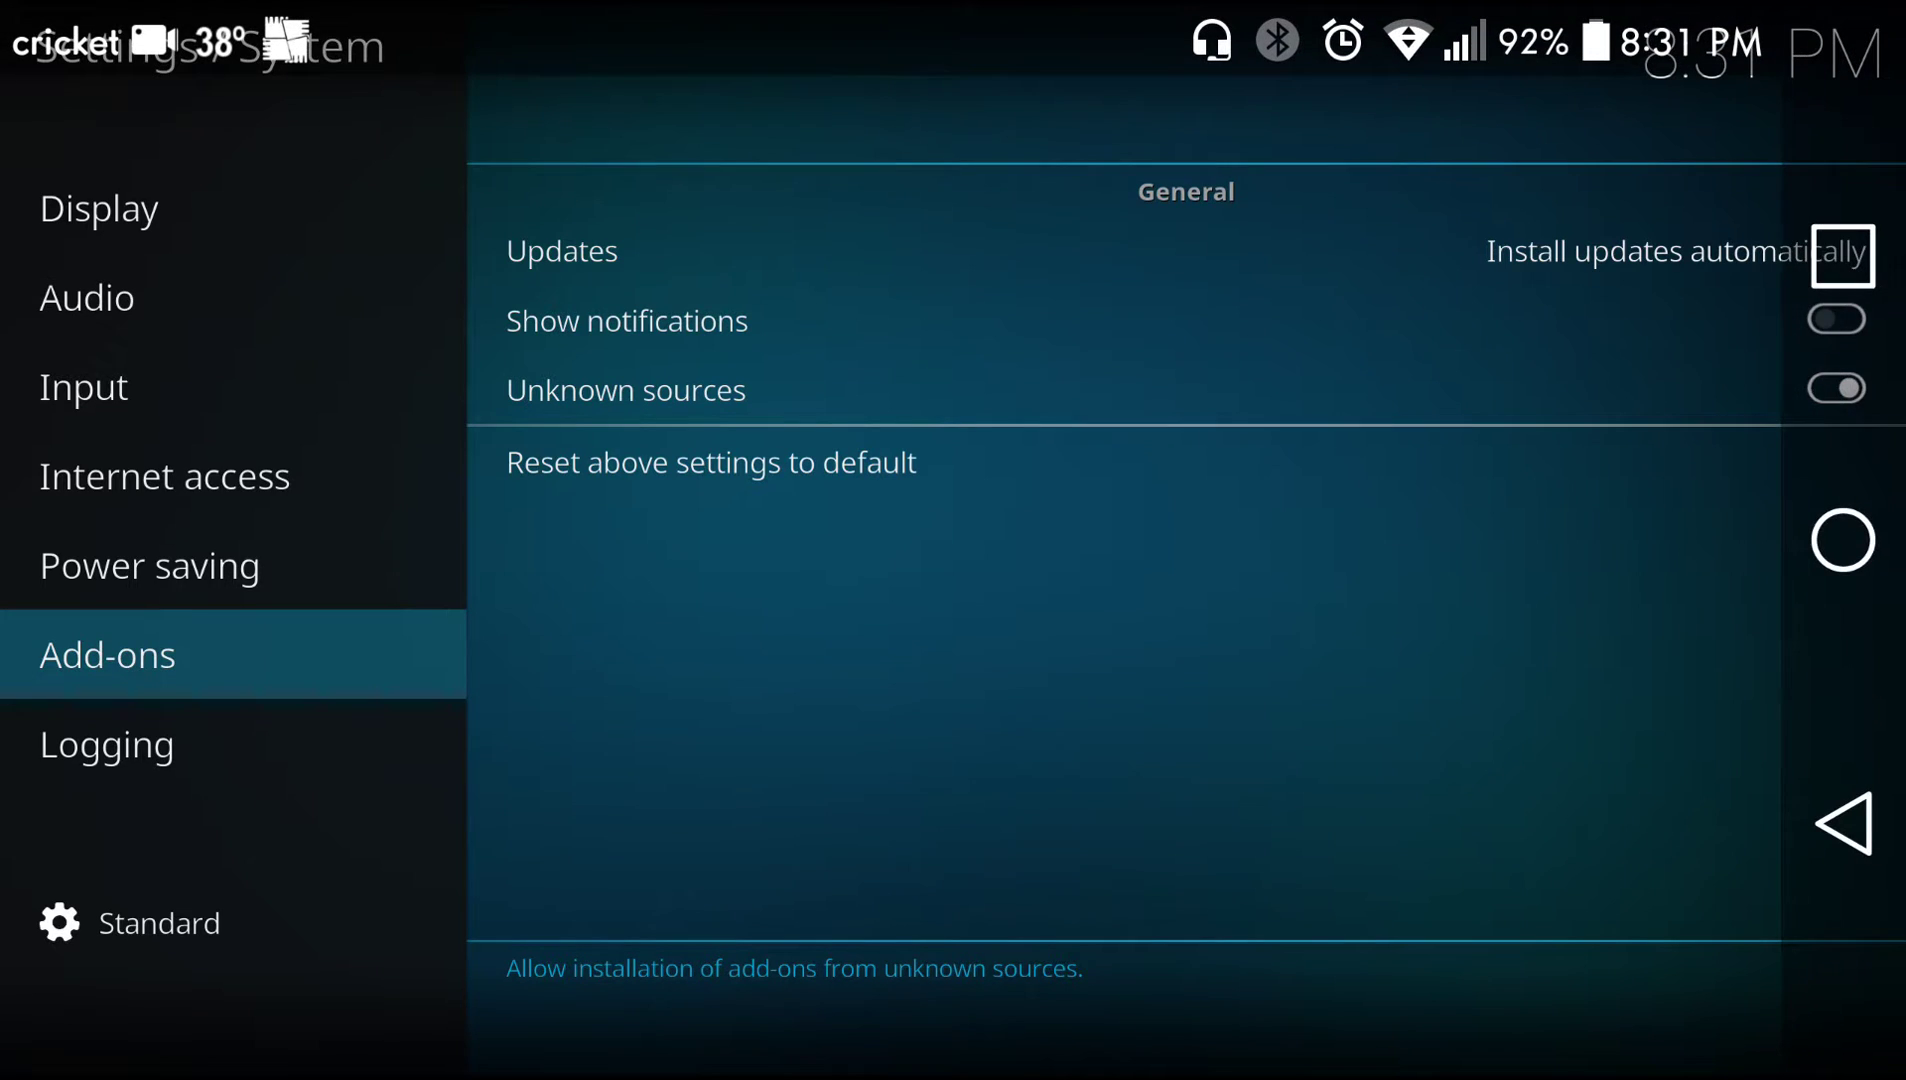
left_click(1844, 821)
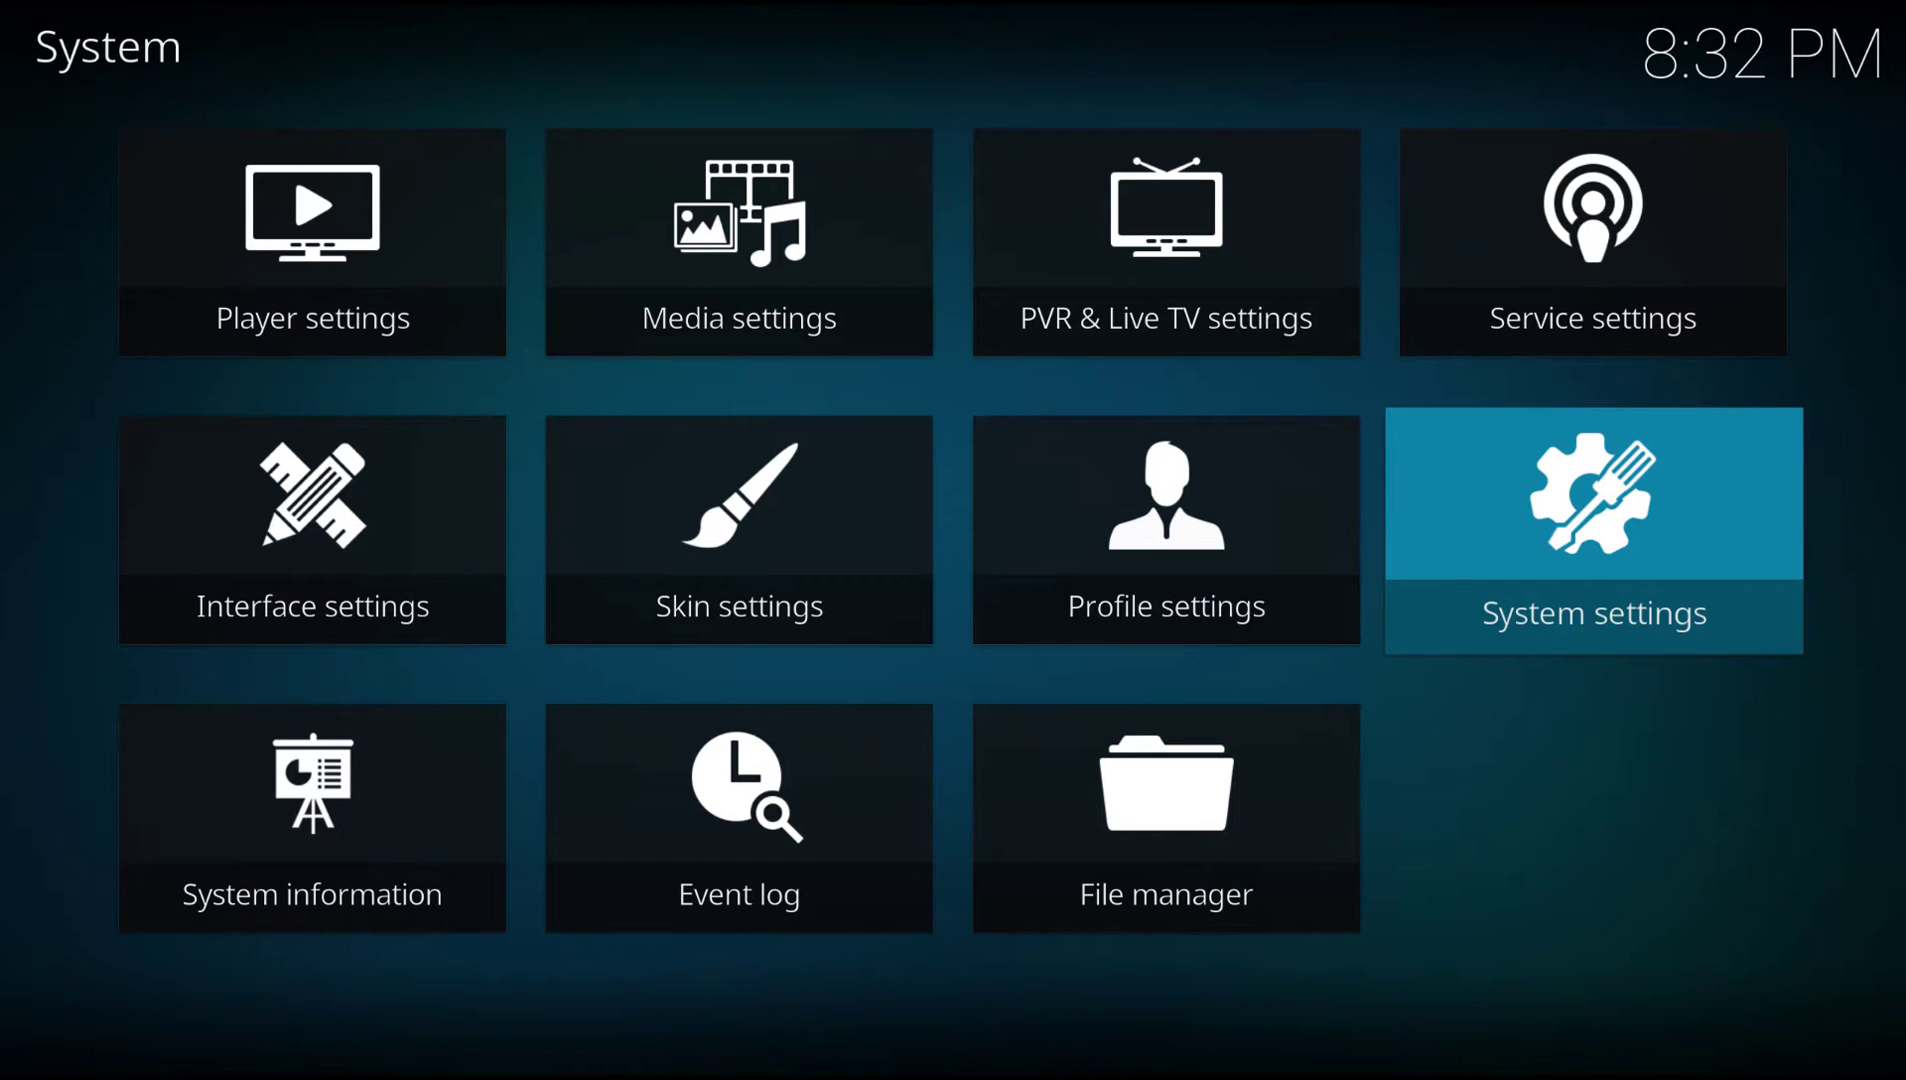
key("Down")
key("Return")
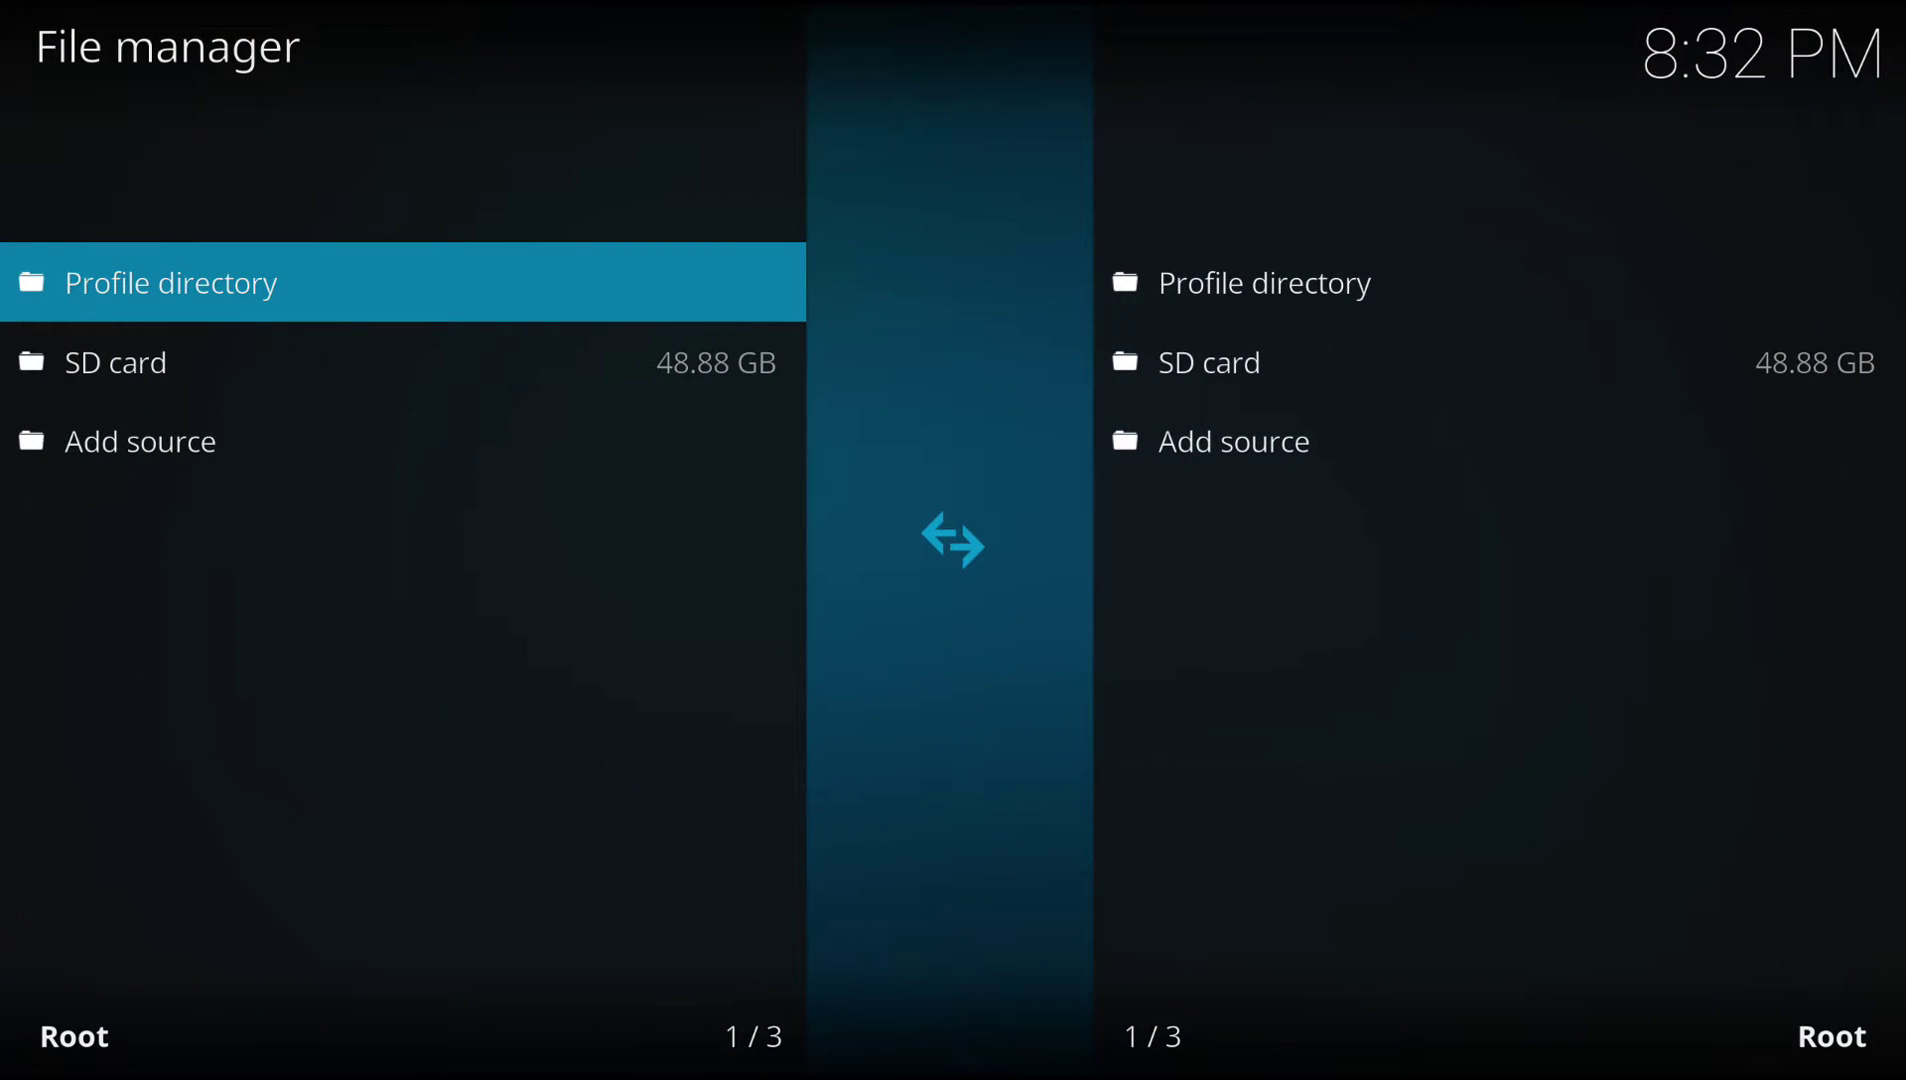
key("Up")
key("Return")
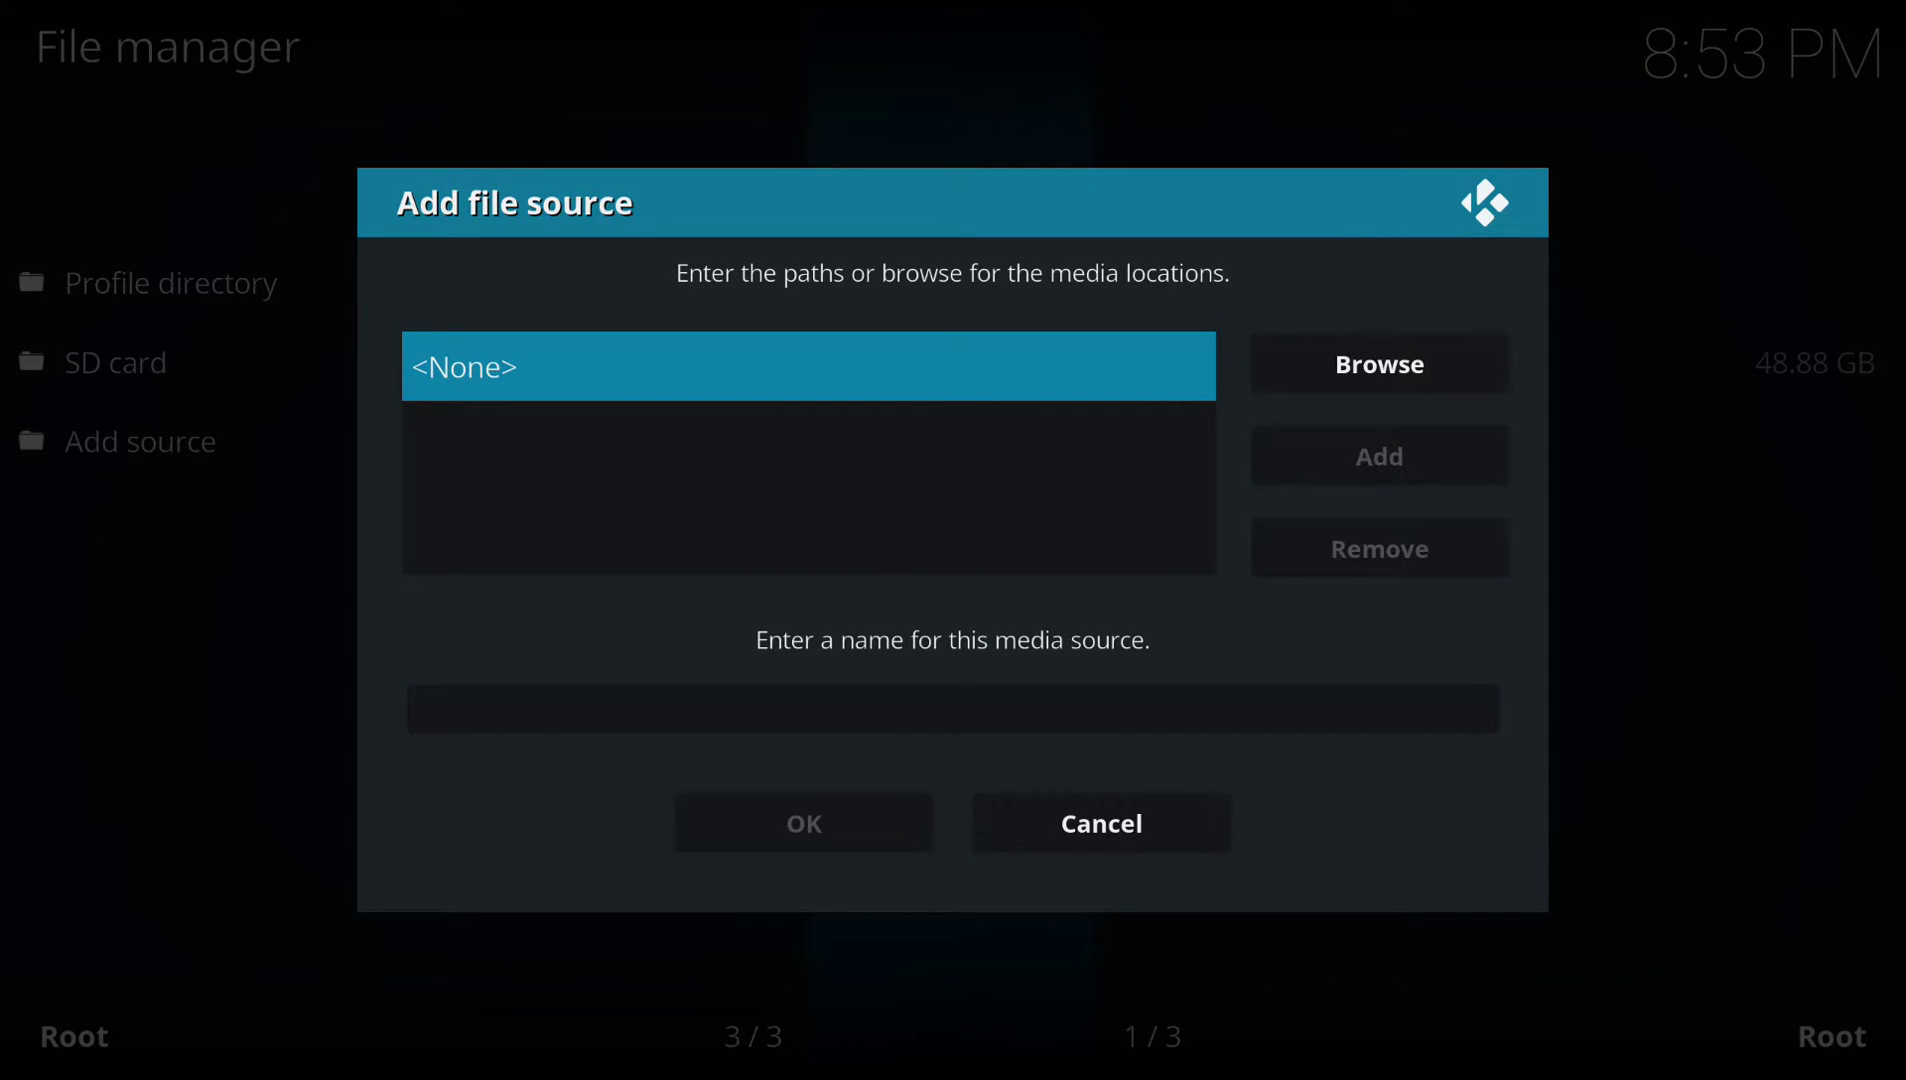
key("Return")
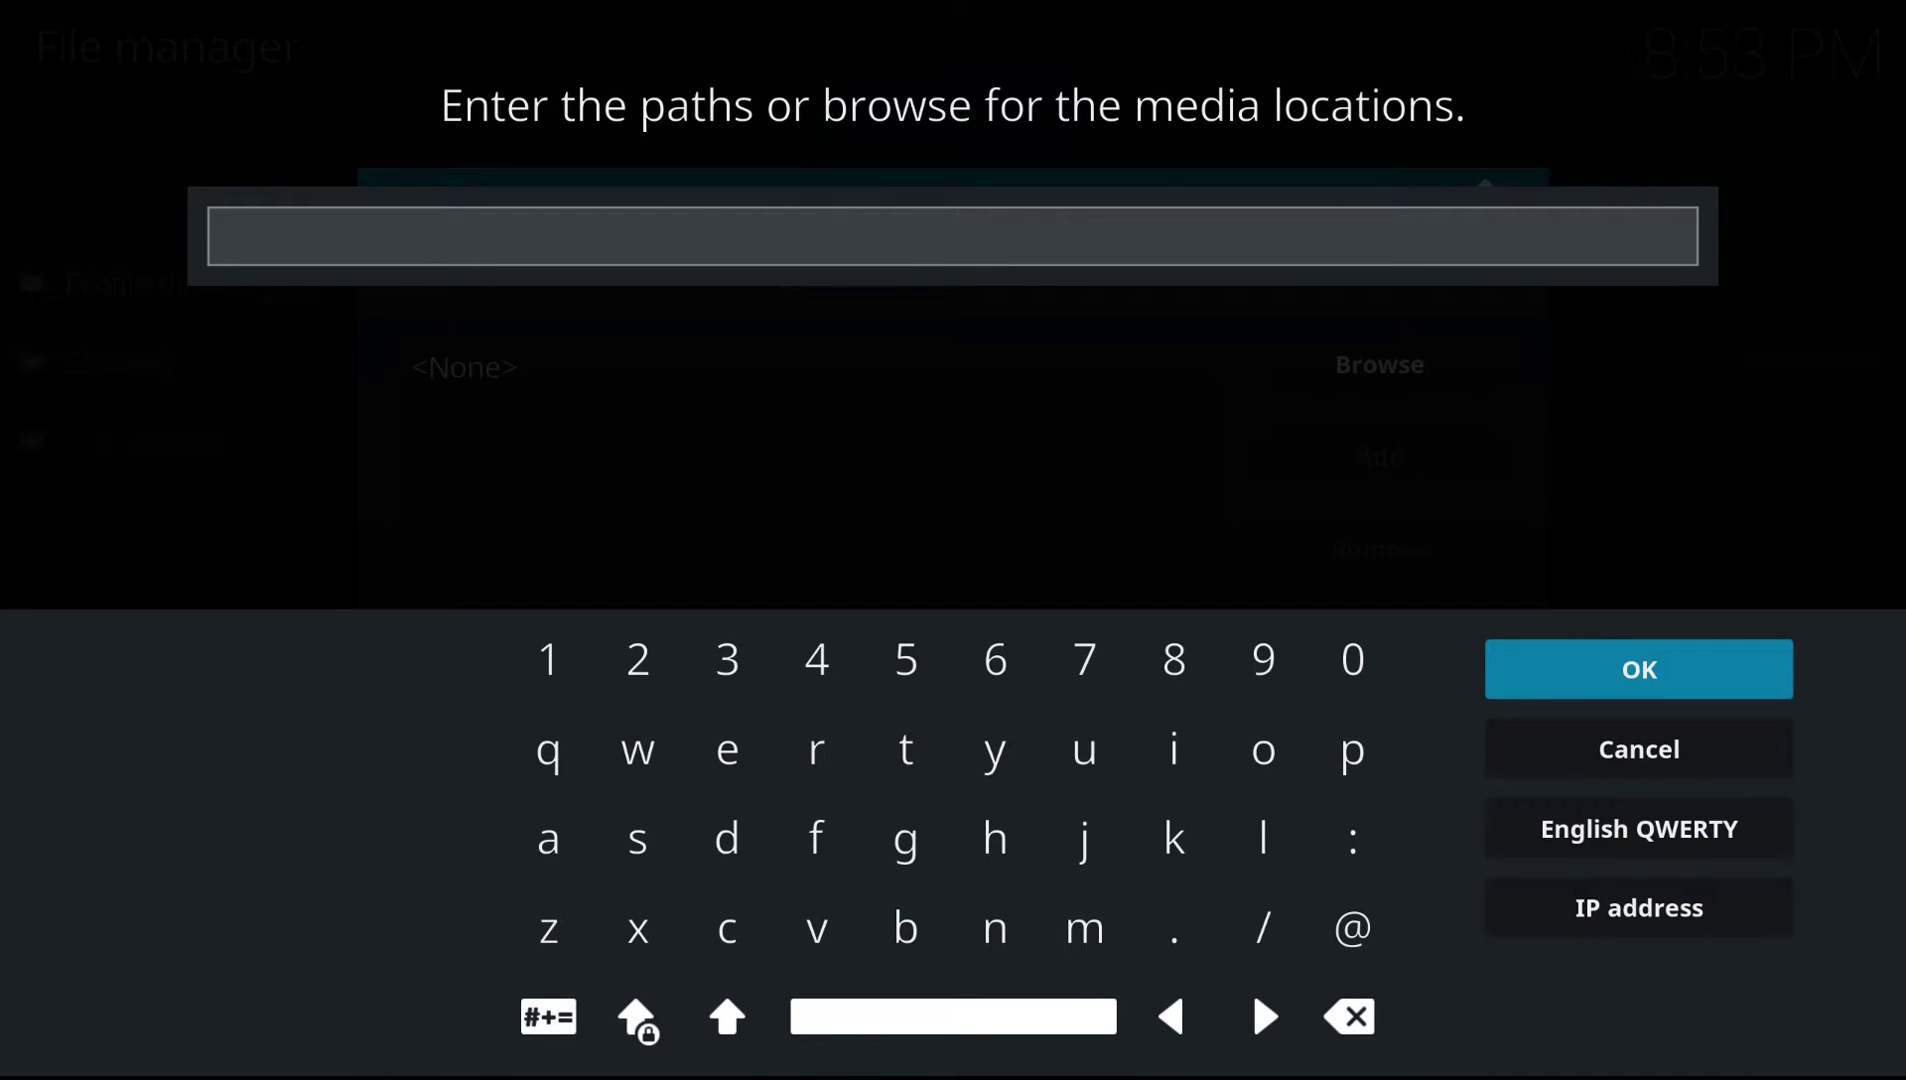
type("htt")
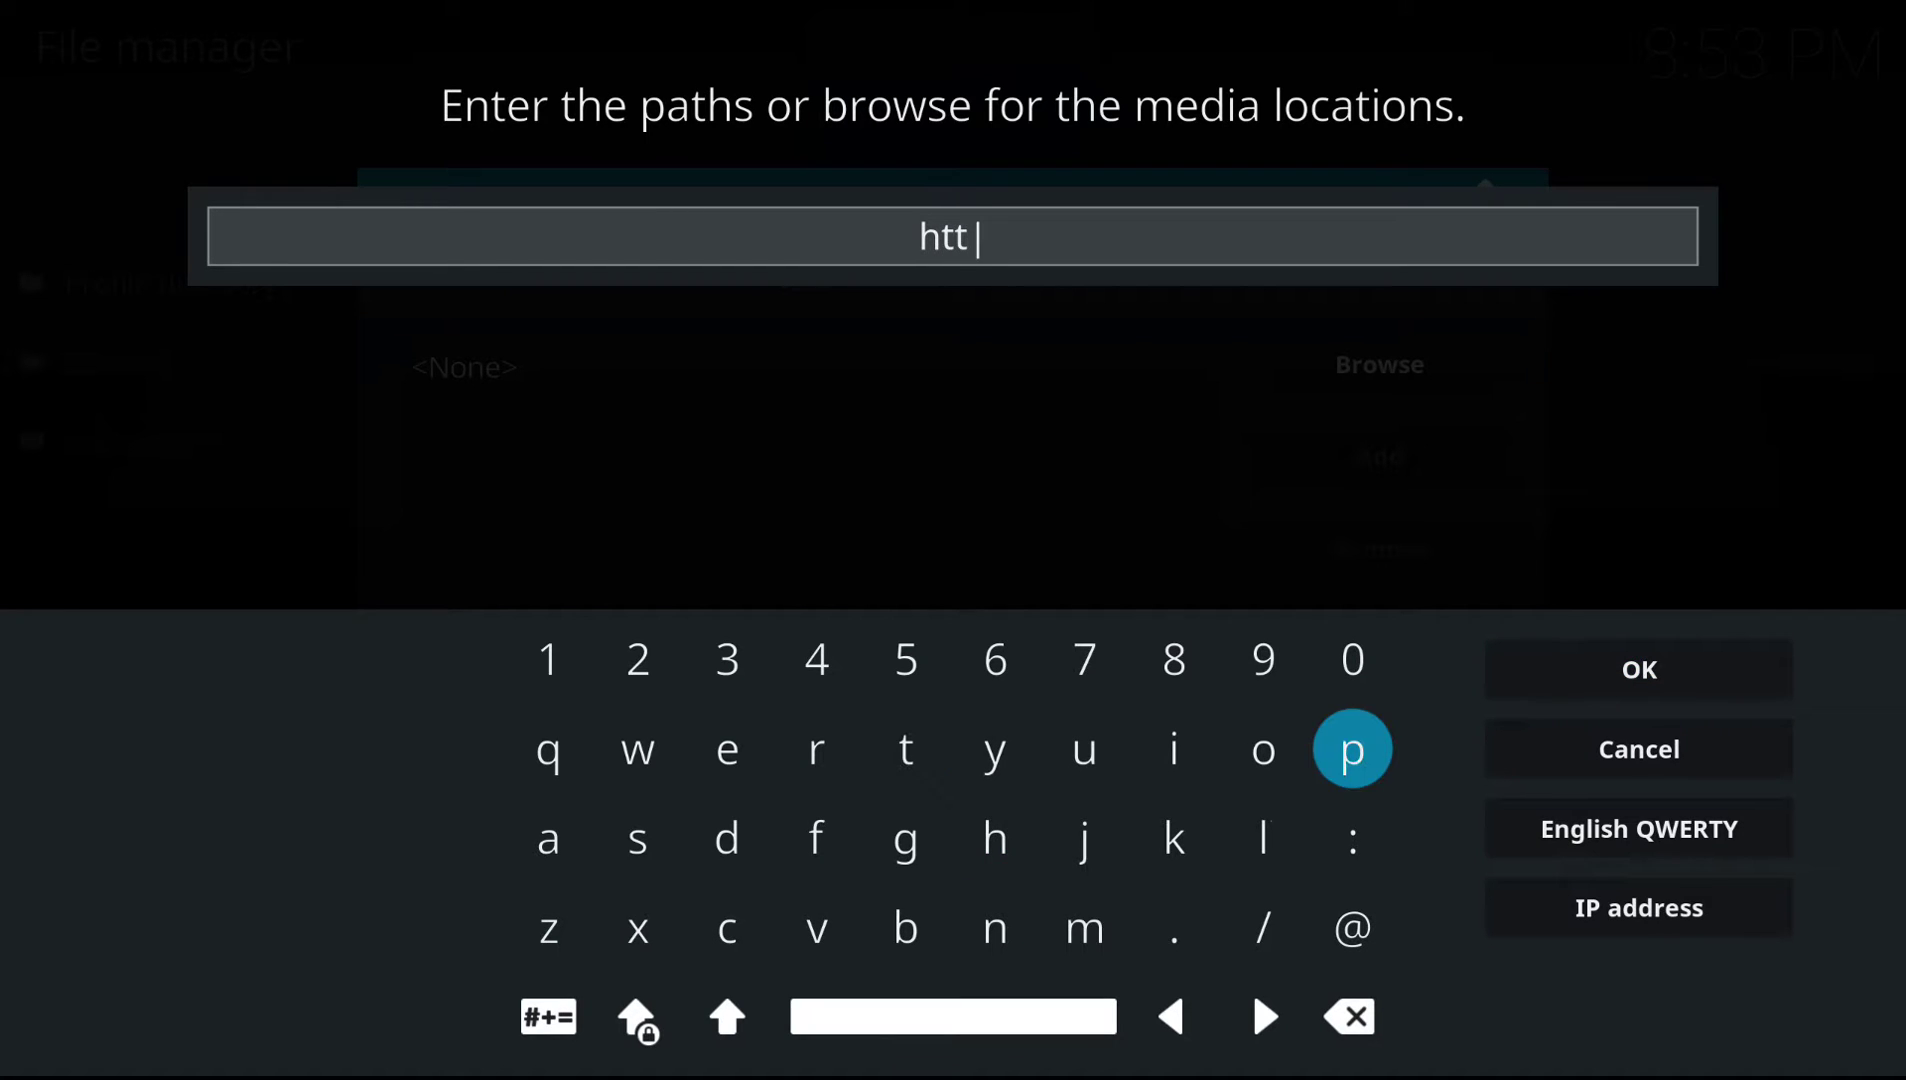
type("p:/")
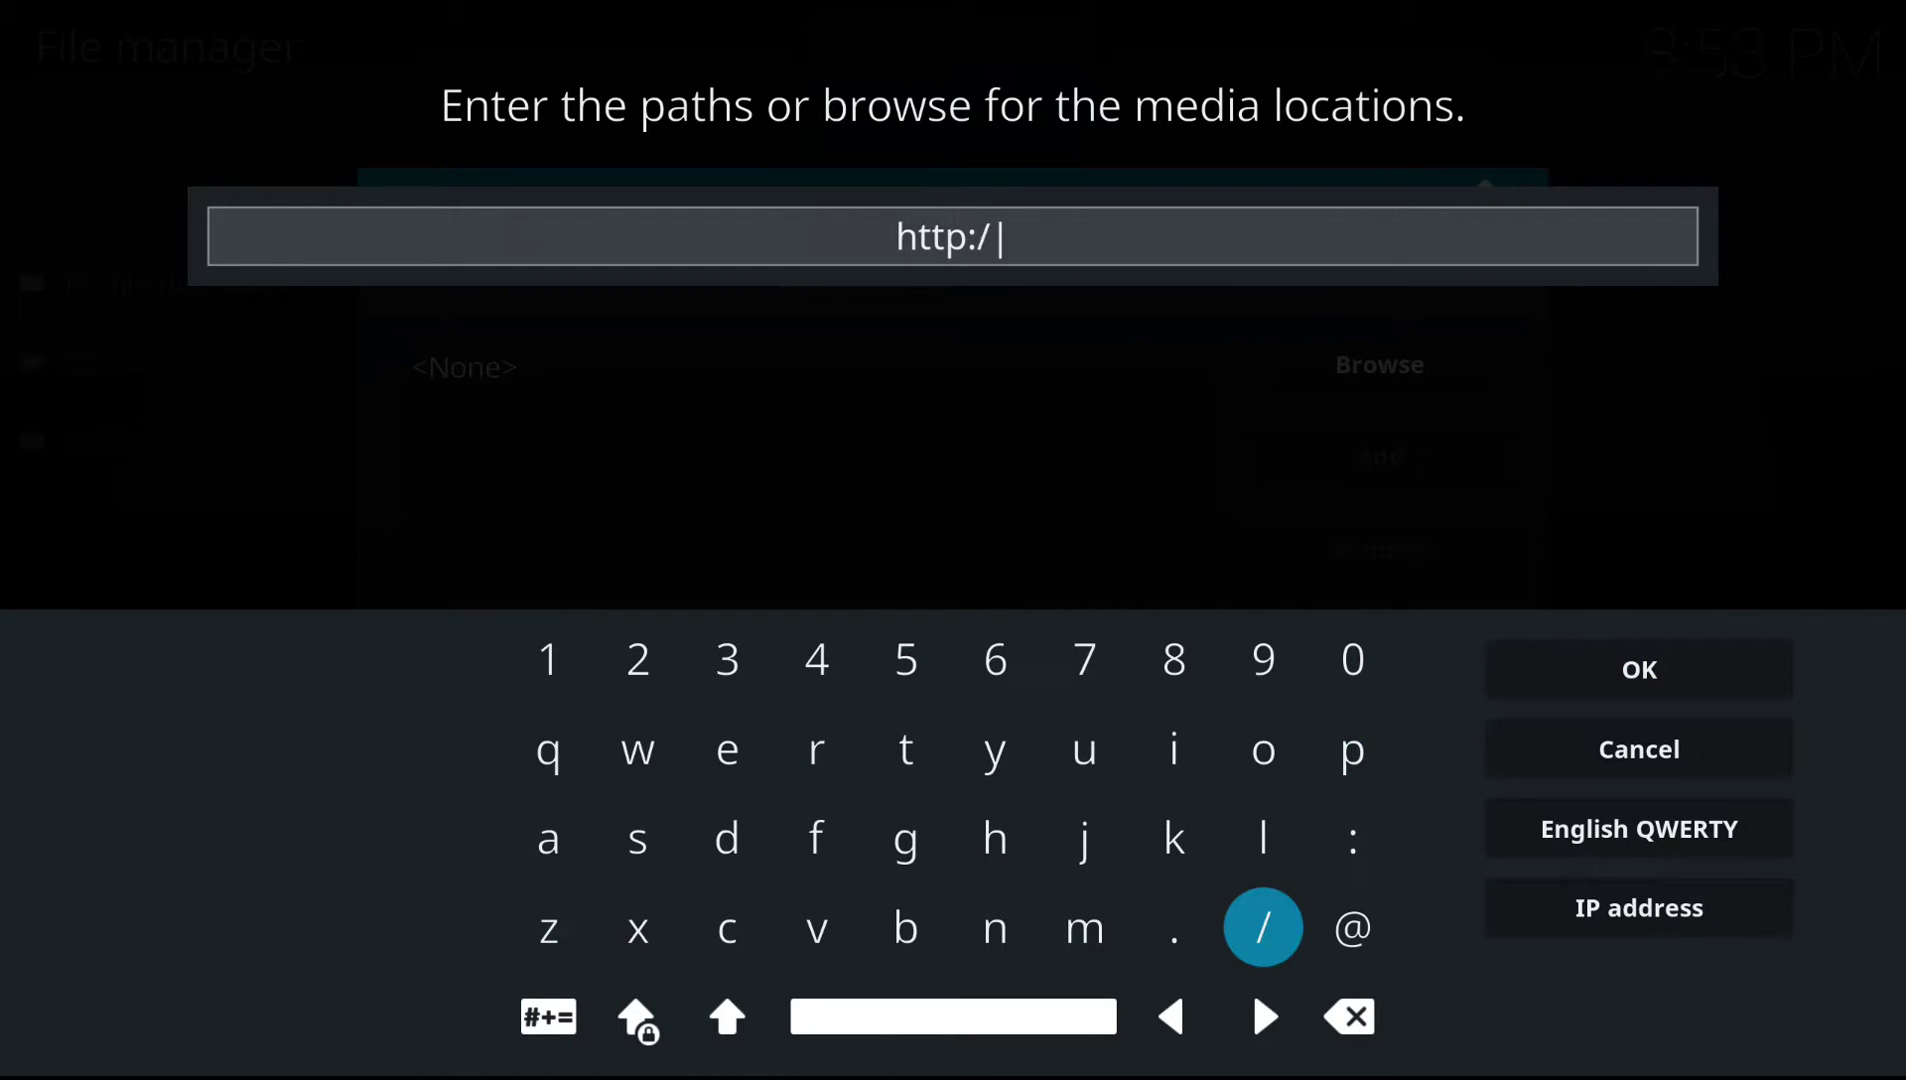
type("/a")
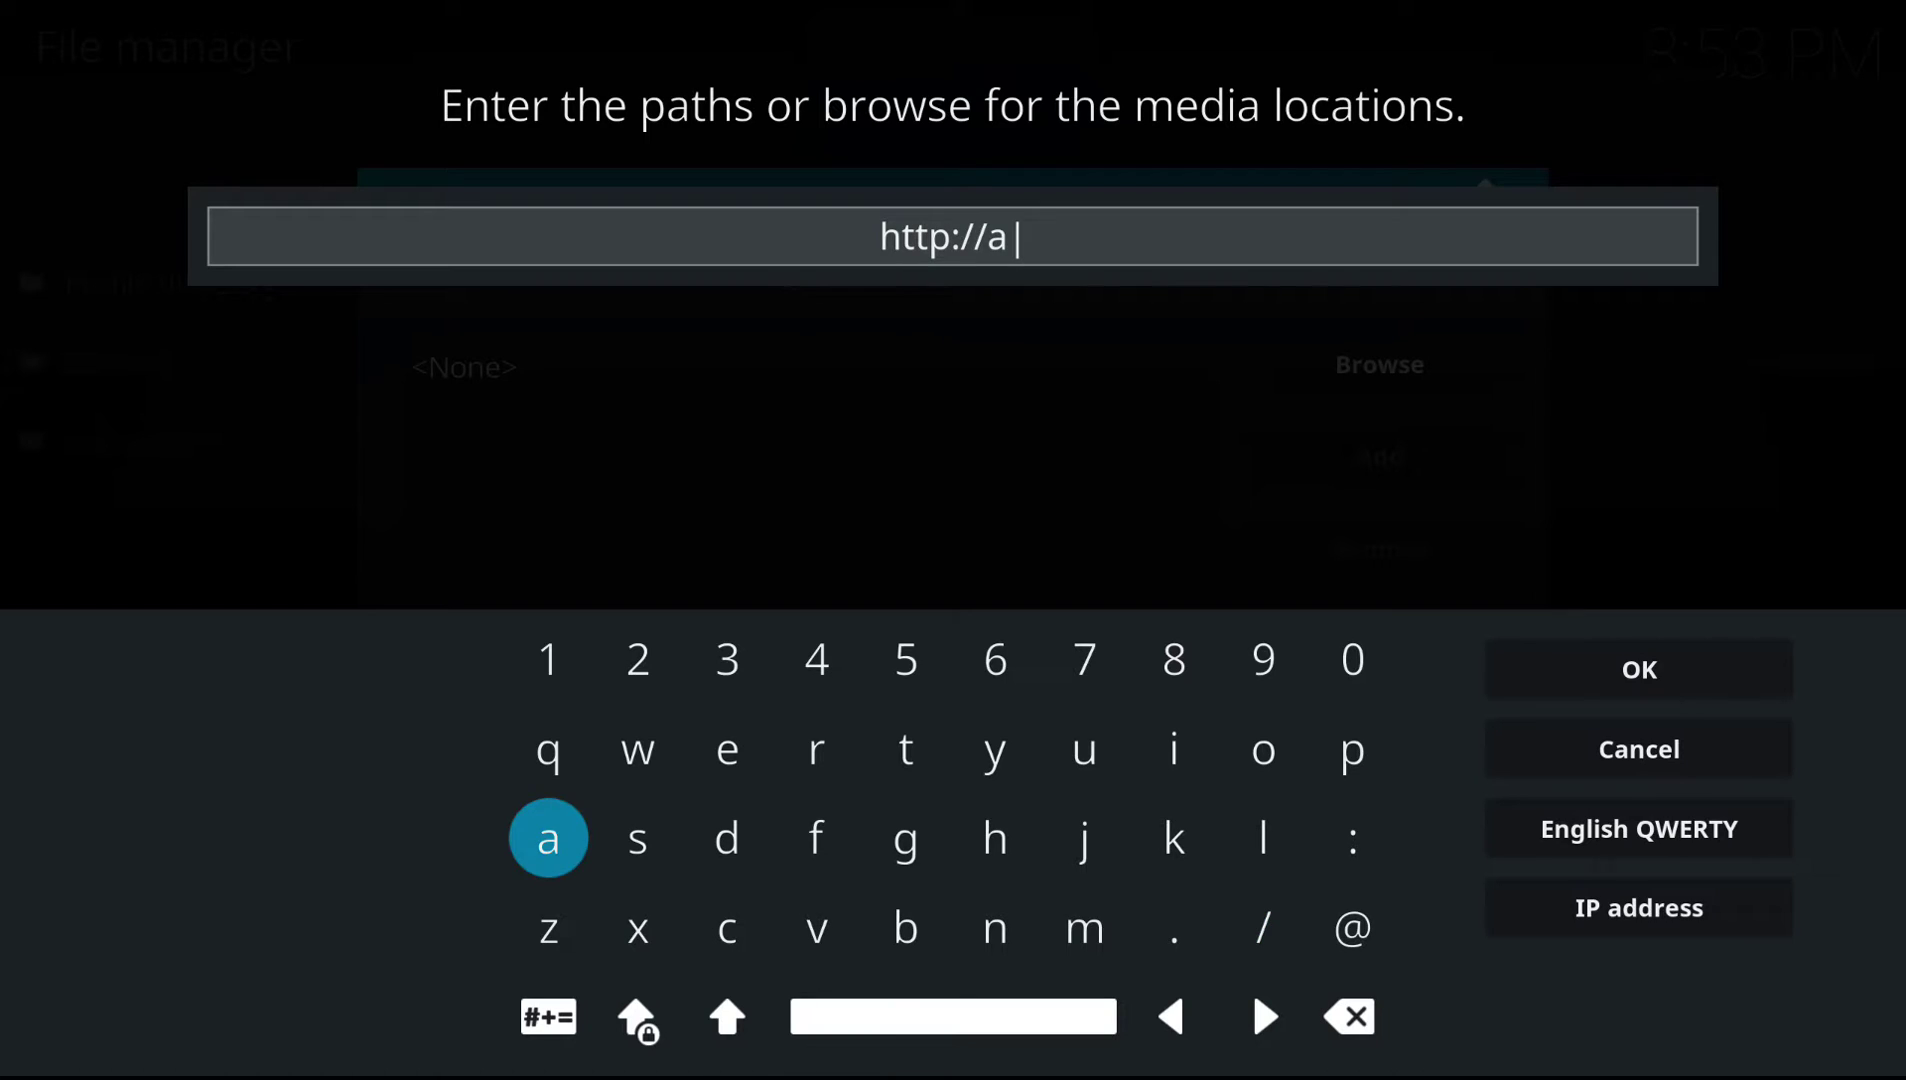
type("res")
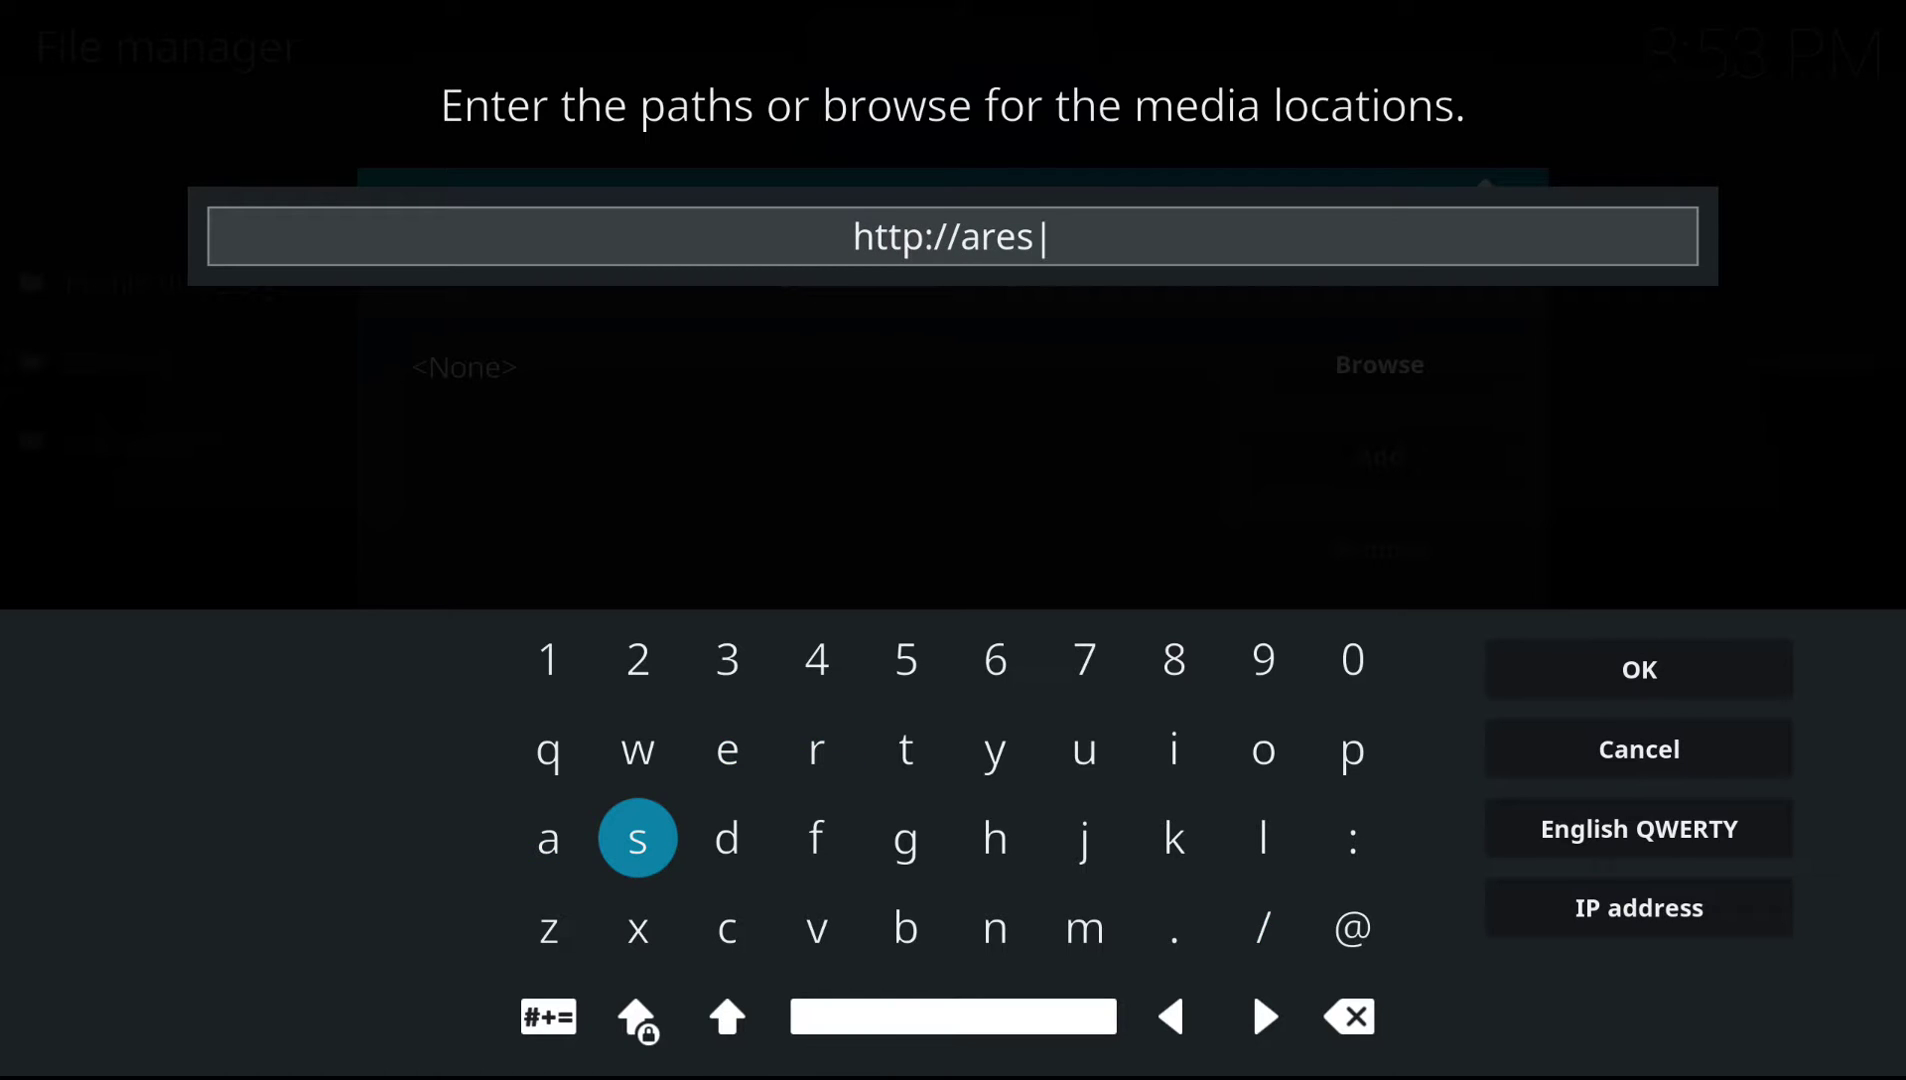
type("wizard")
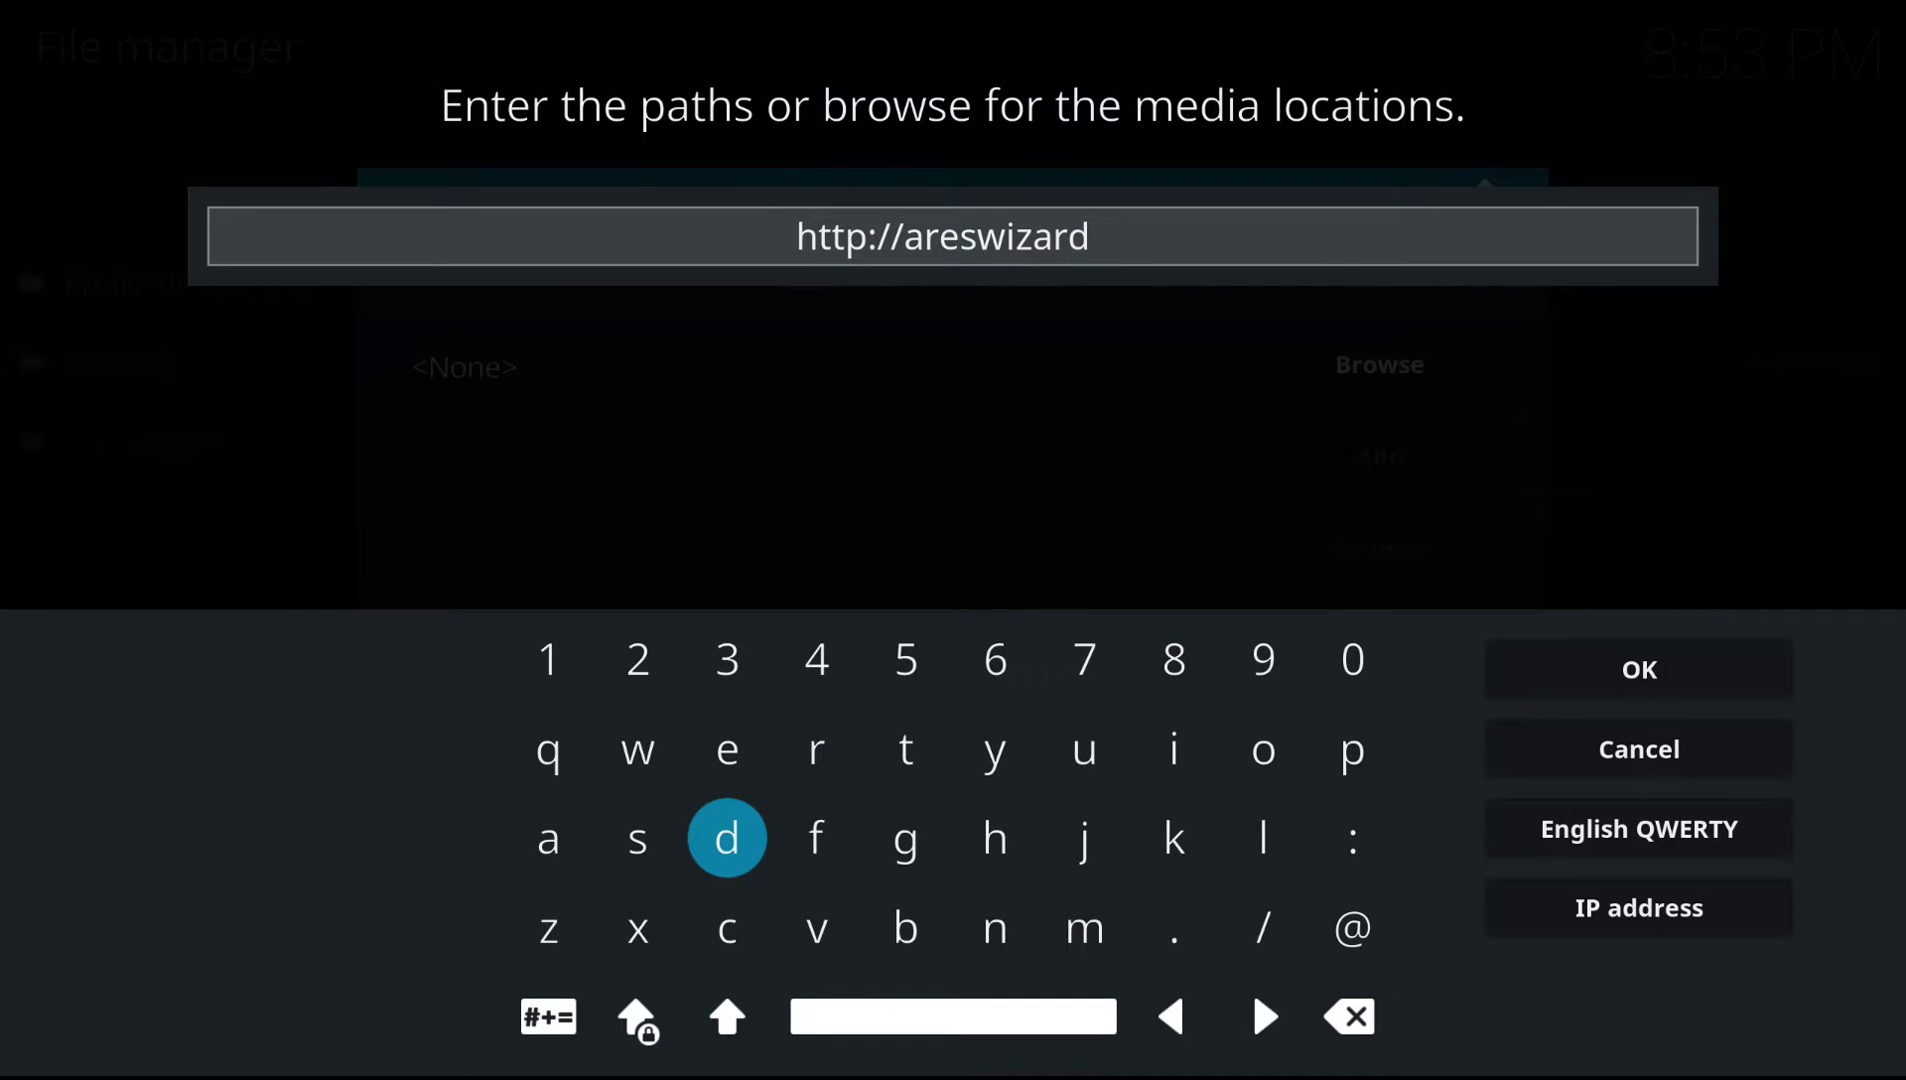
type(".uk/")
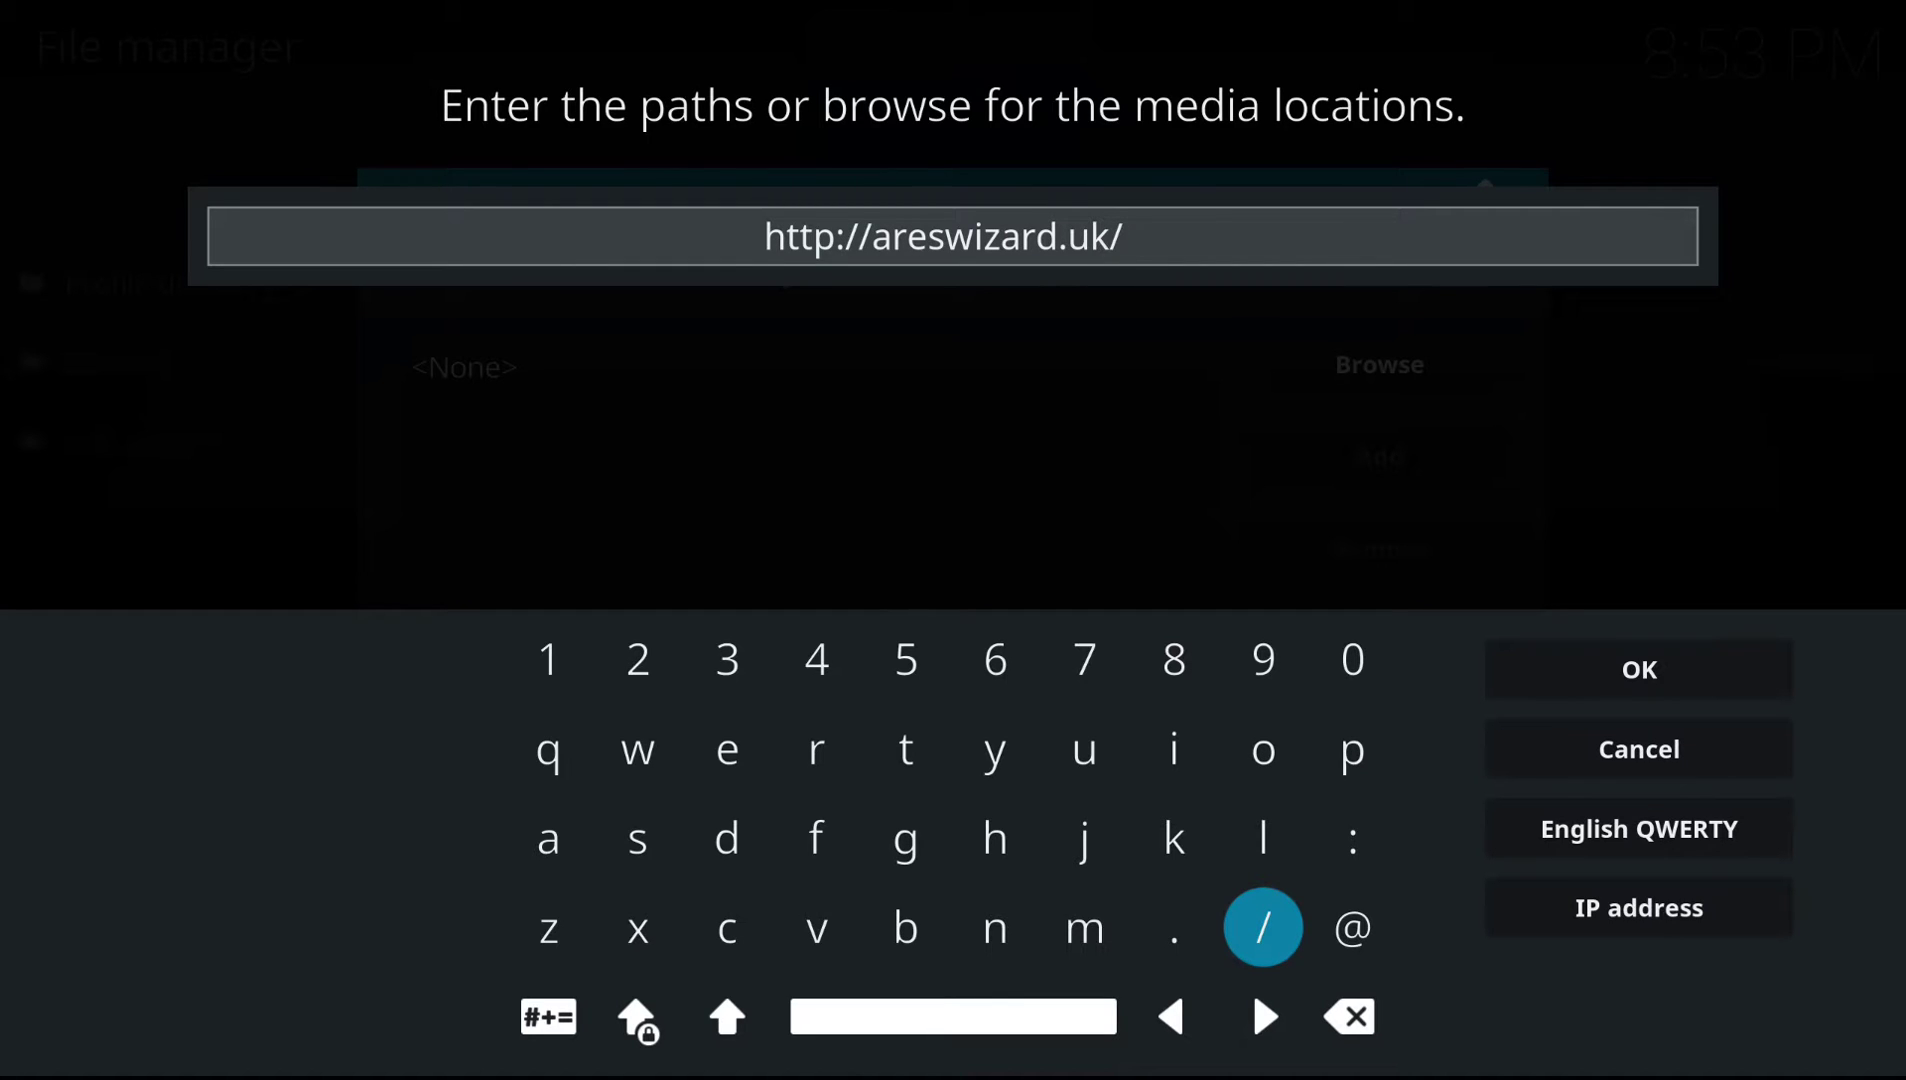
key("Return")
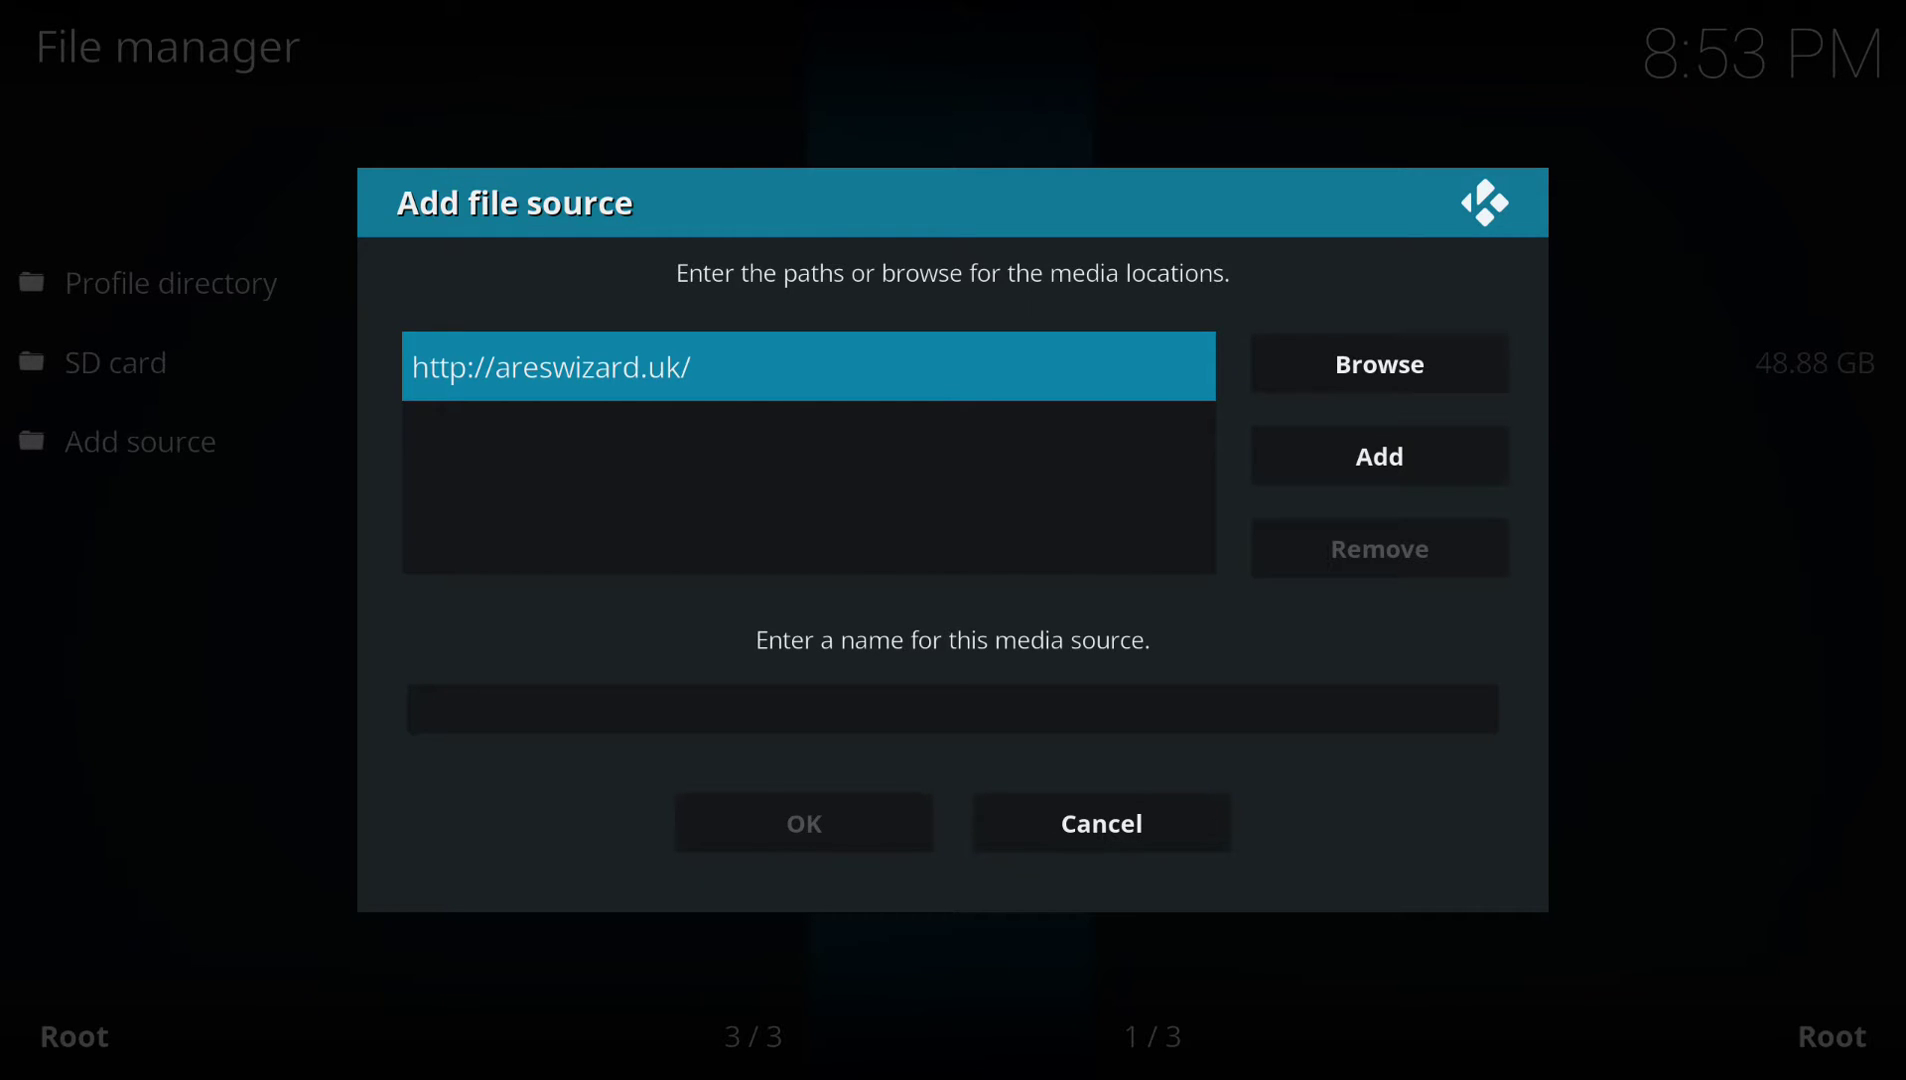
Step: Name the new source .ares and save it
key("Down")
key("Return")
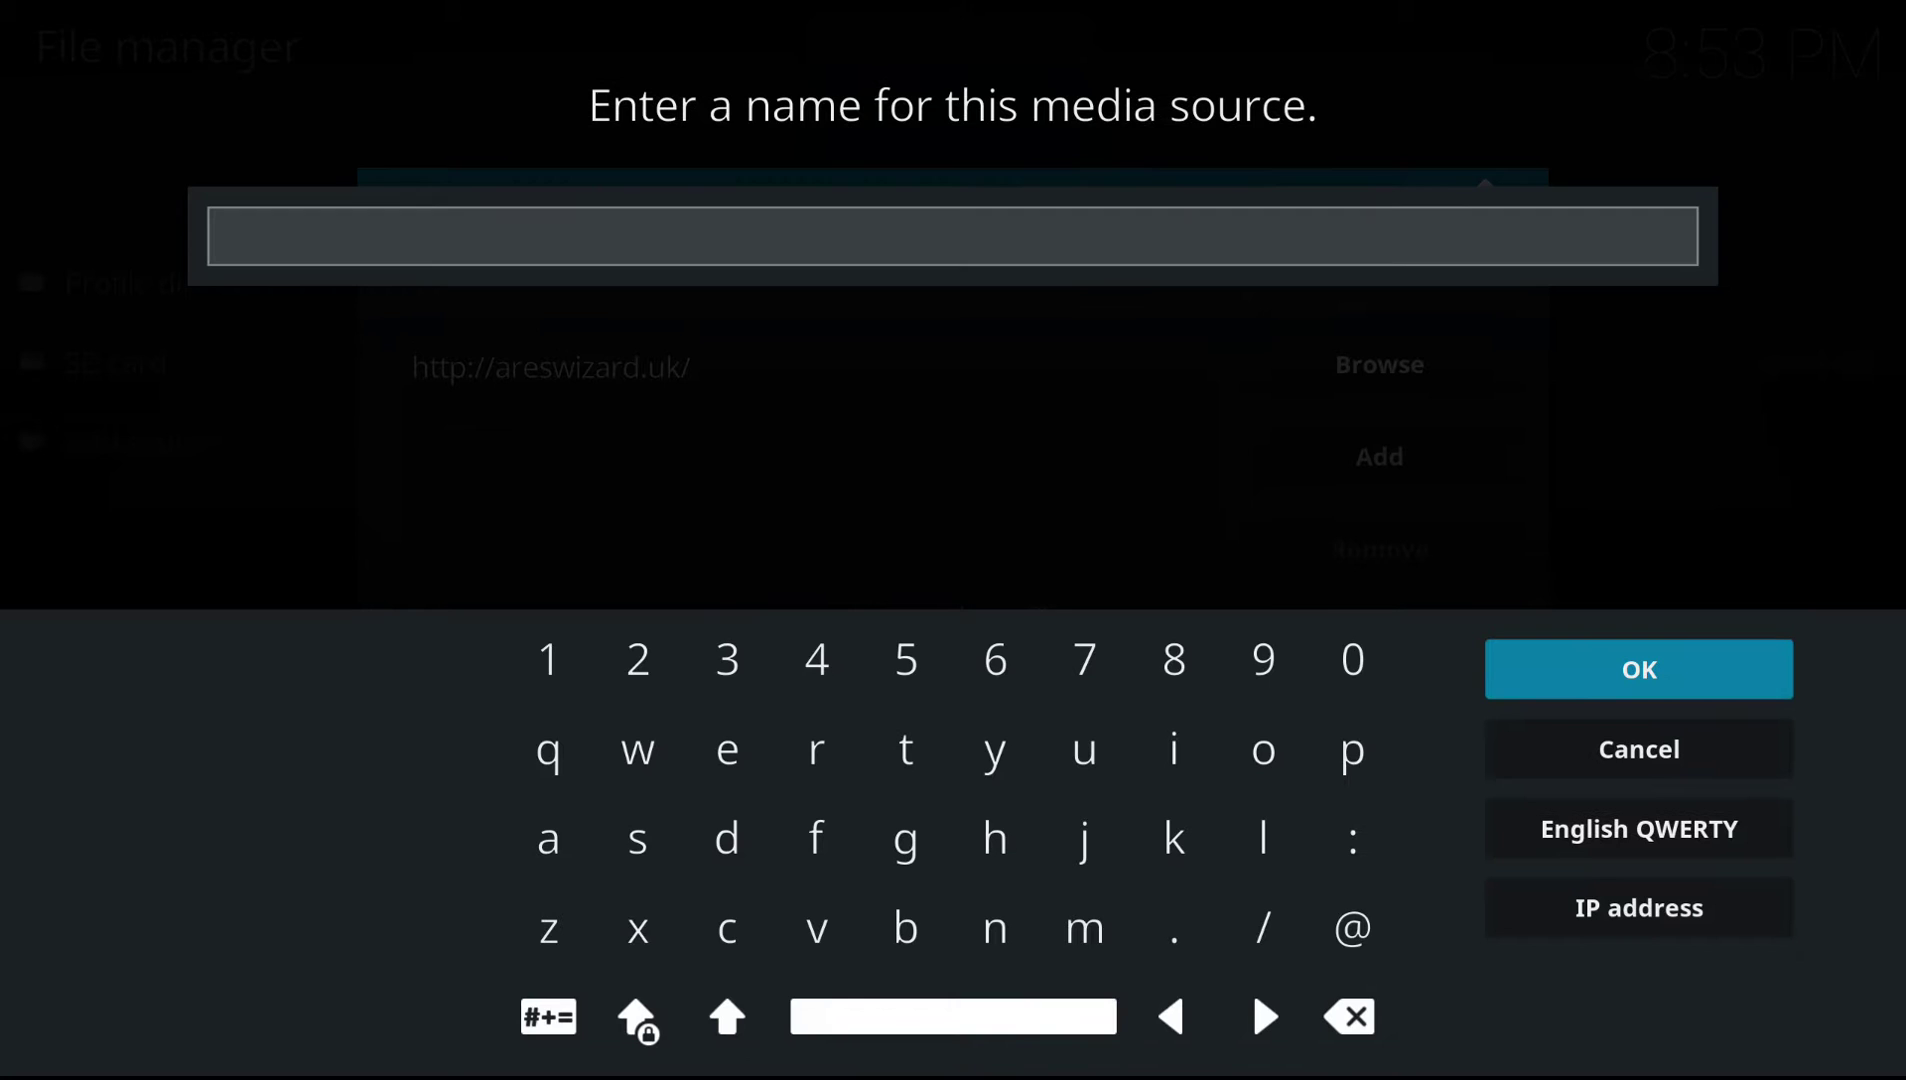
type(".")
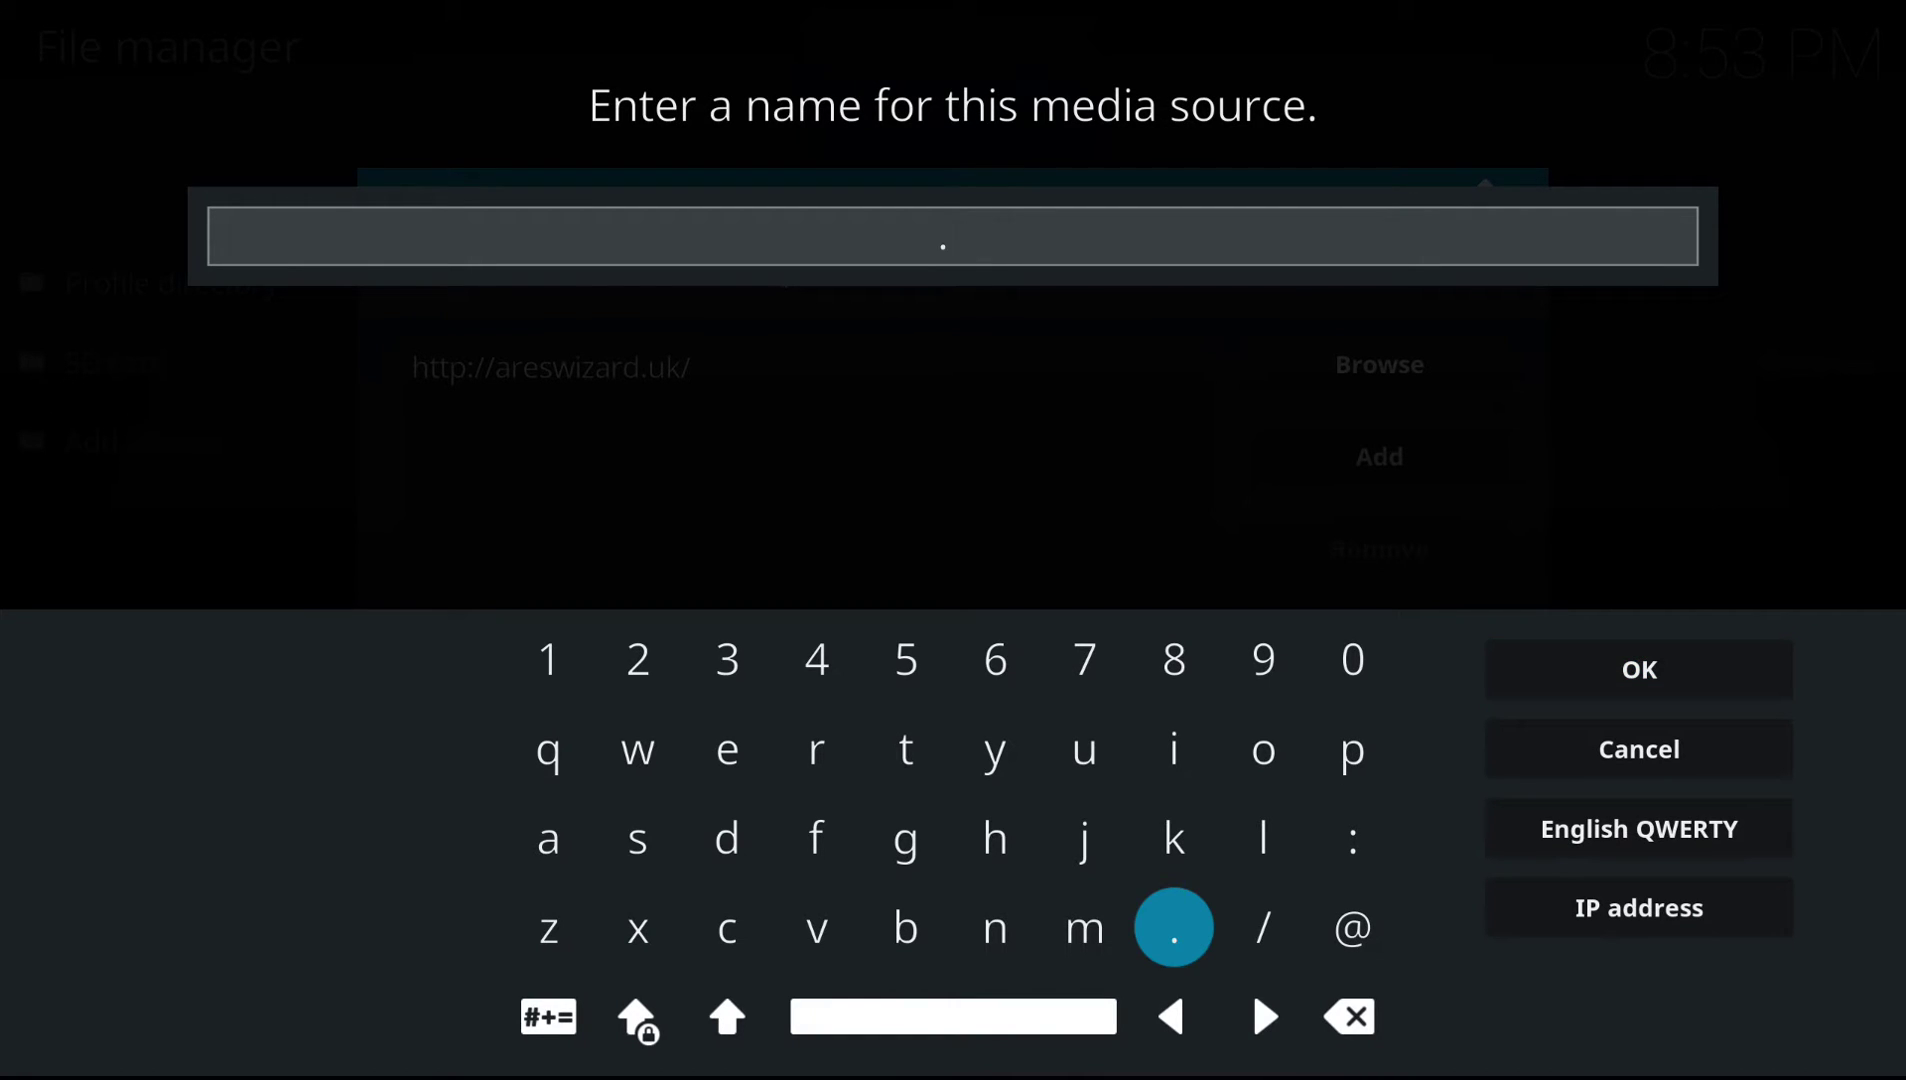
type("ares")
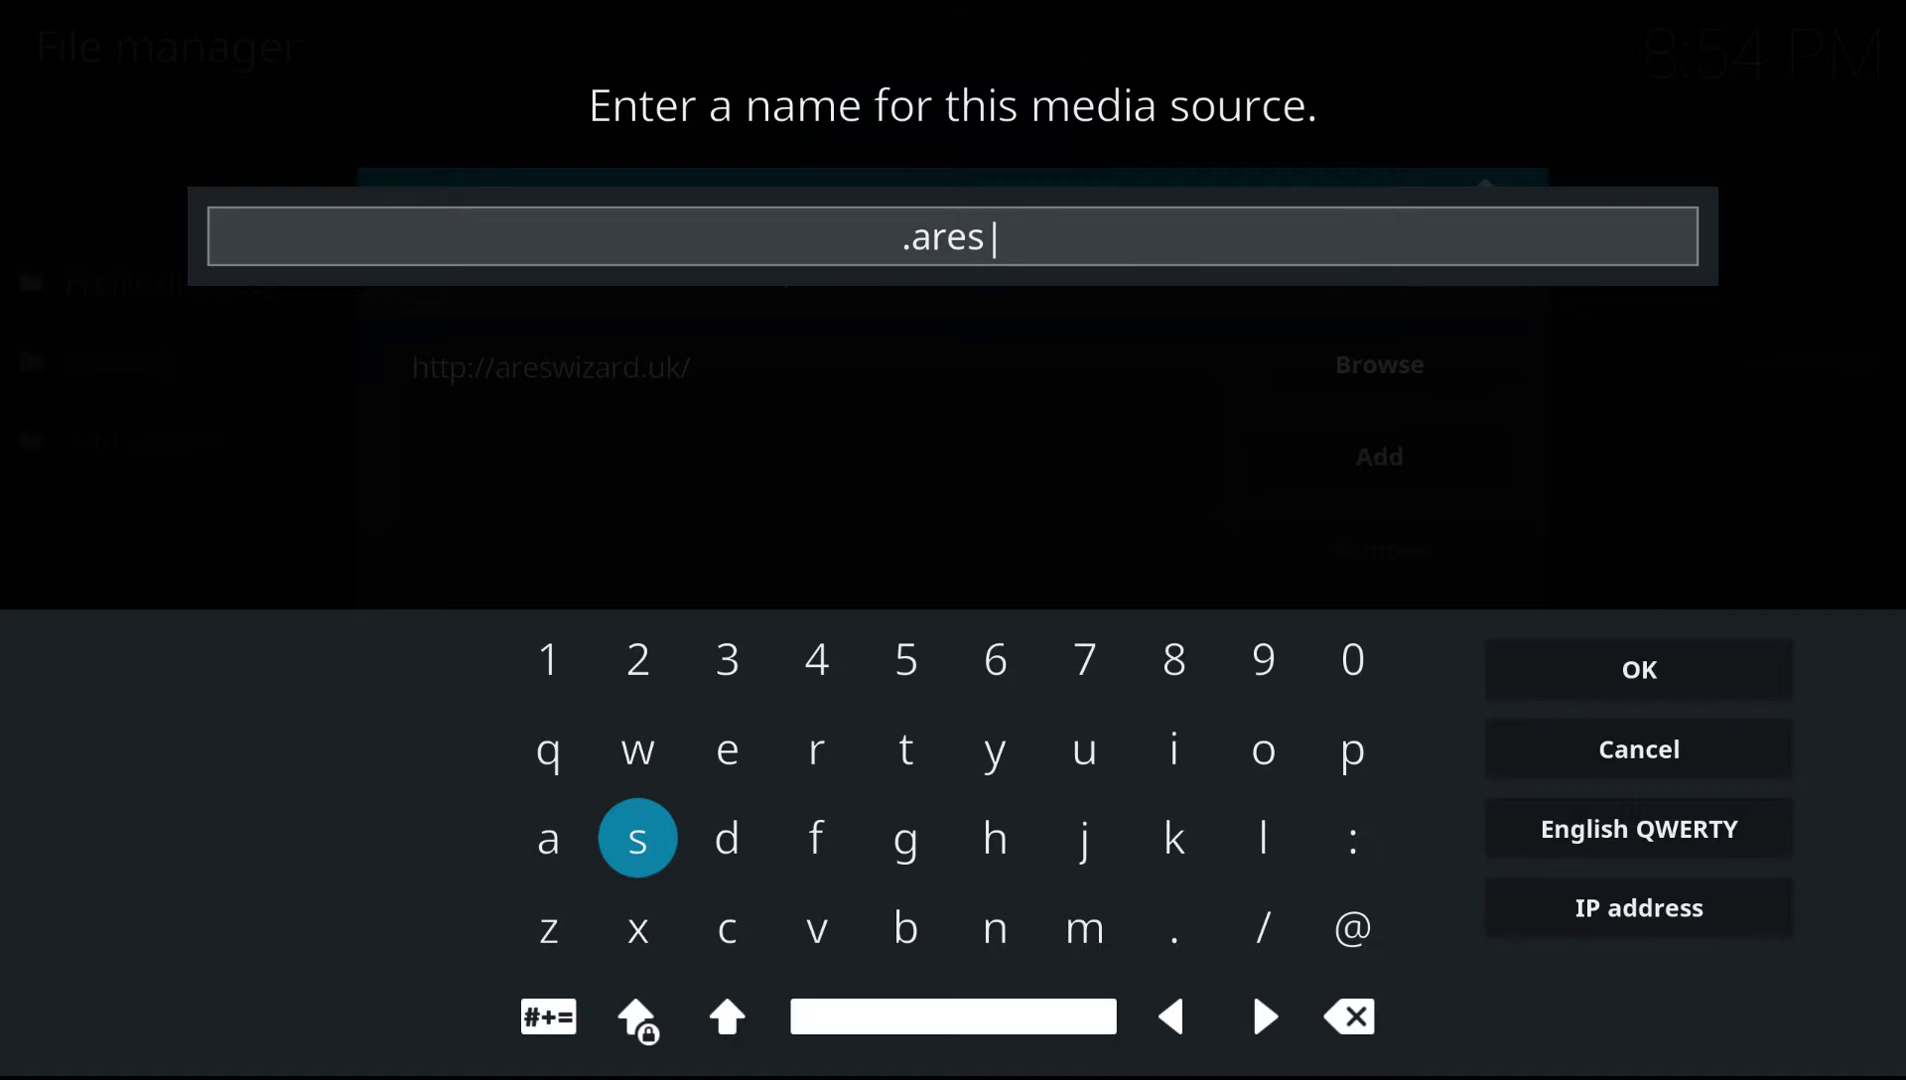
key("Return")
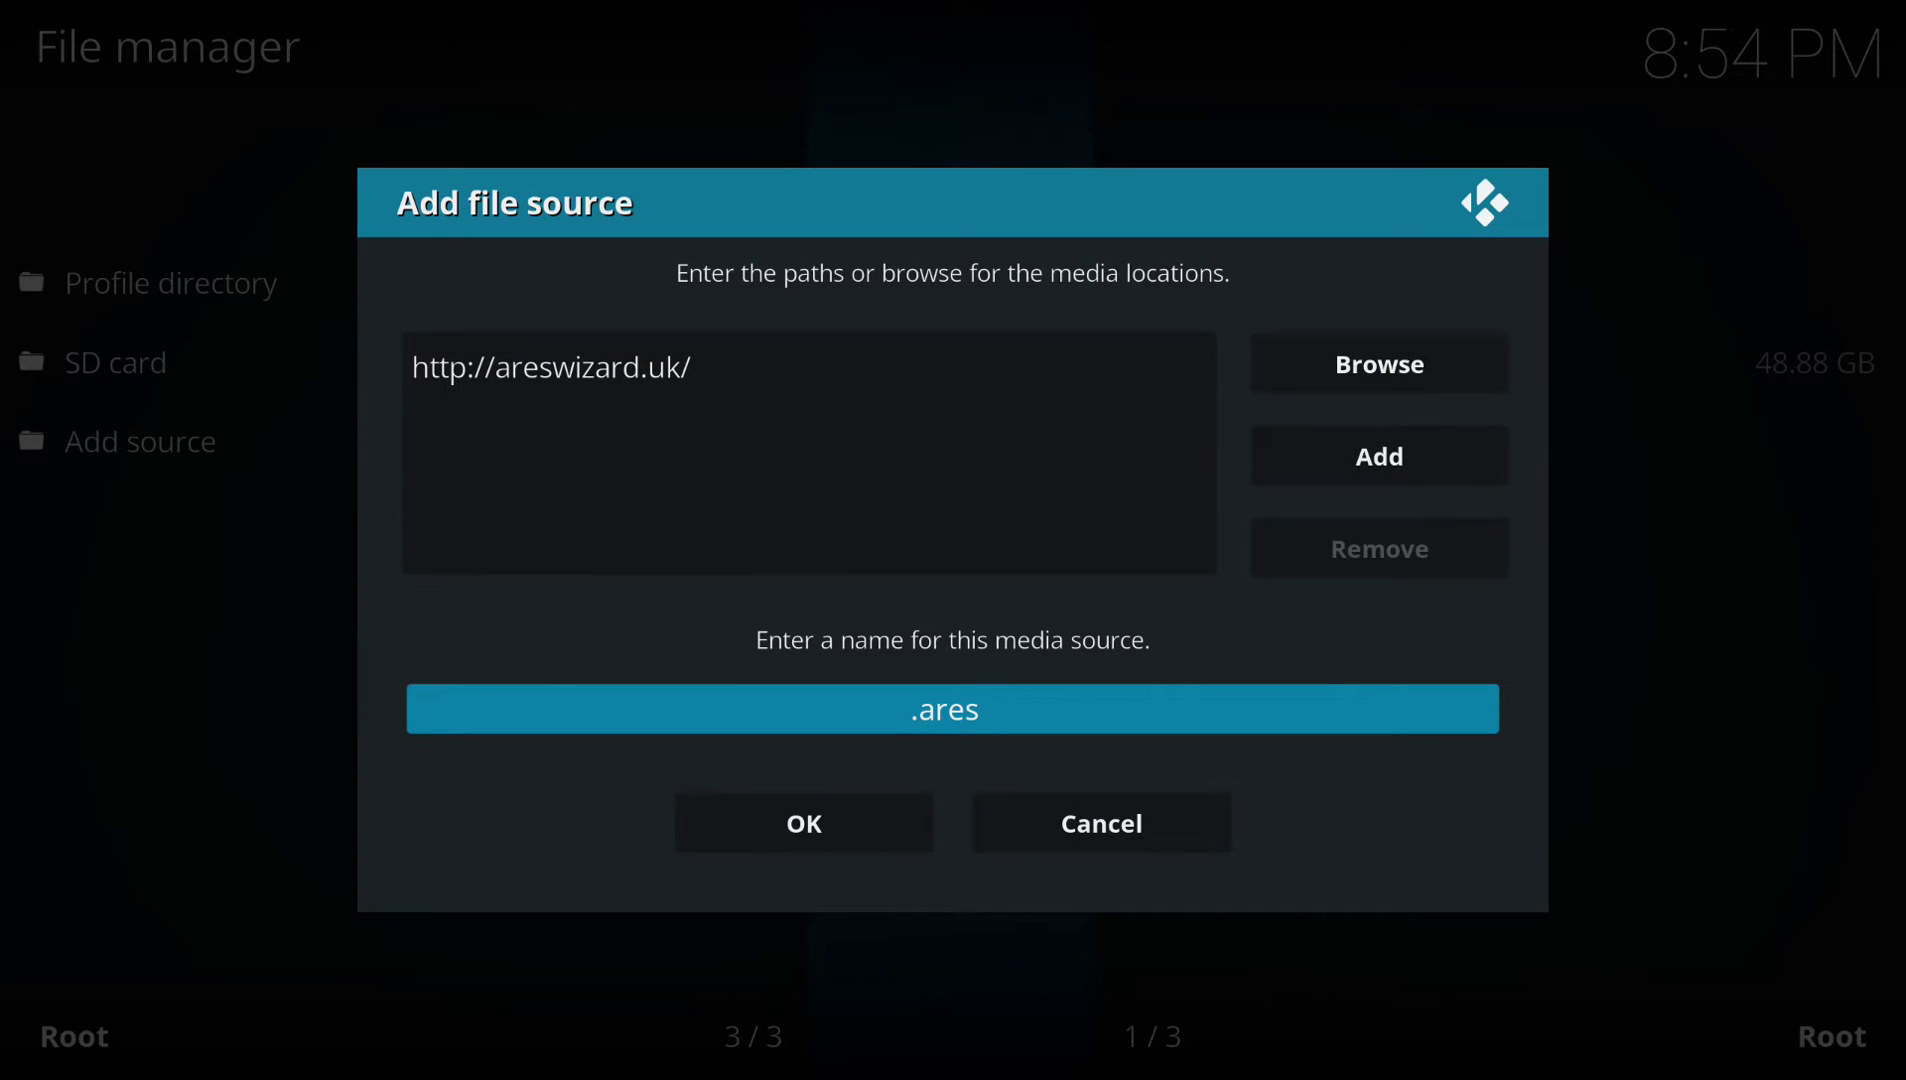
key("Down")
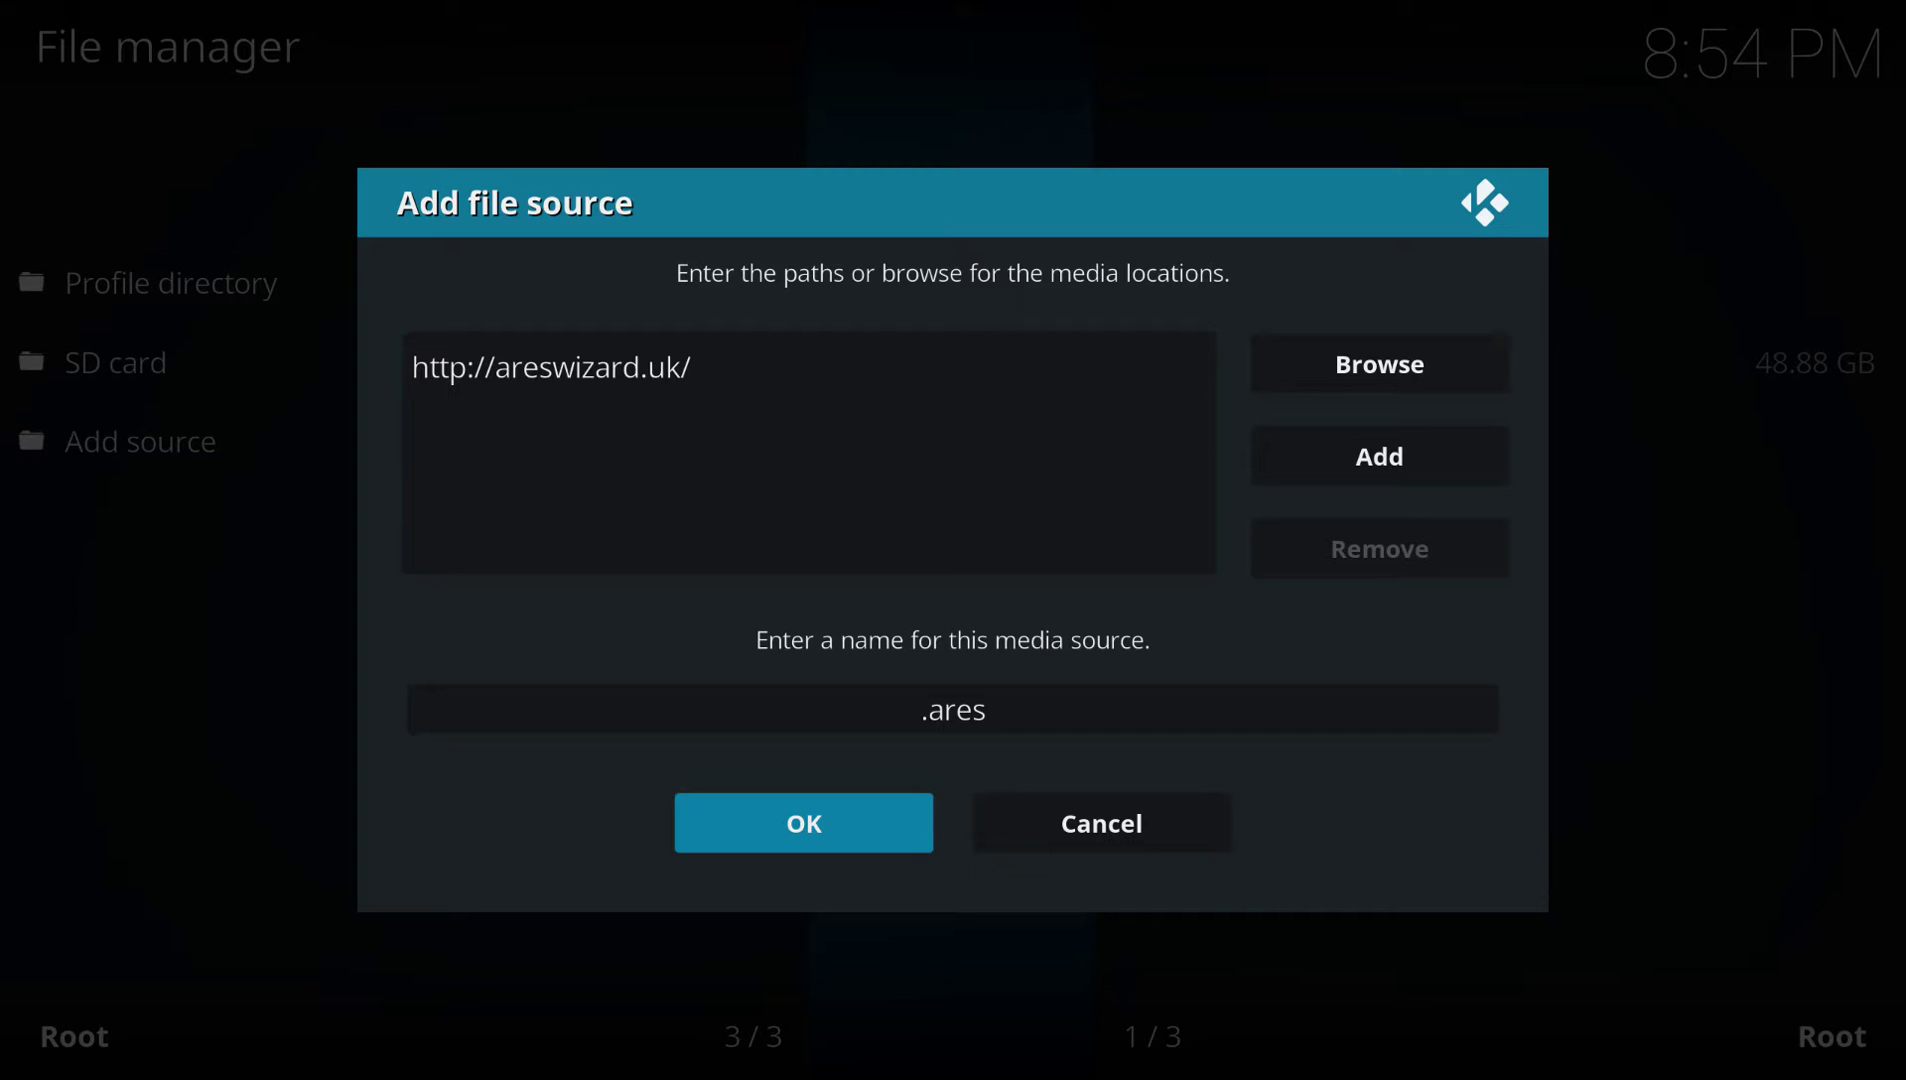
key("Return")
key("Right")
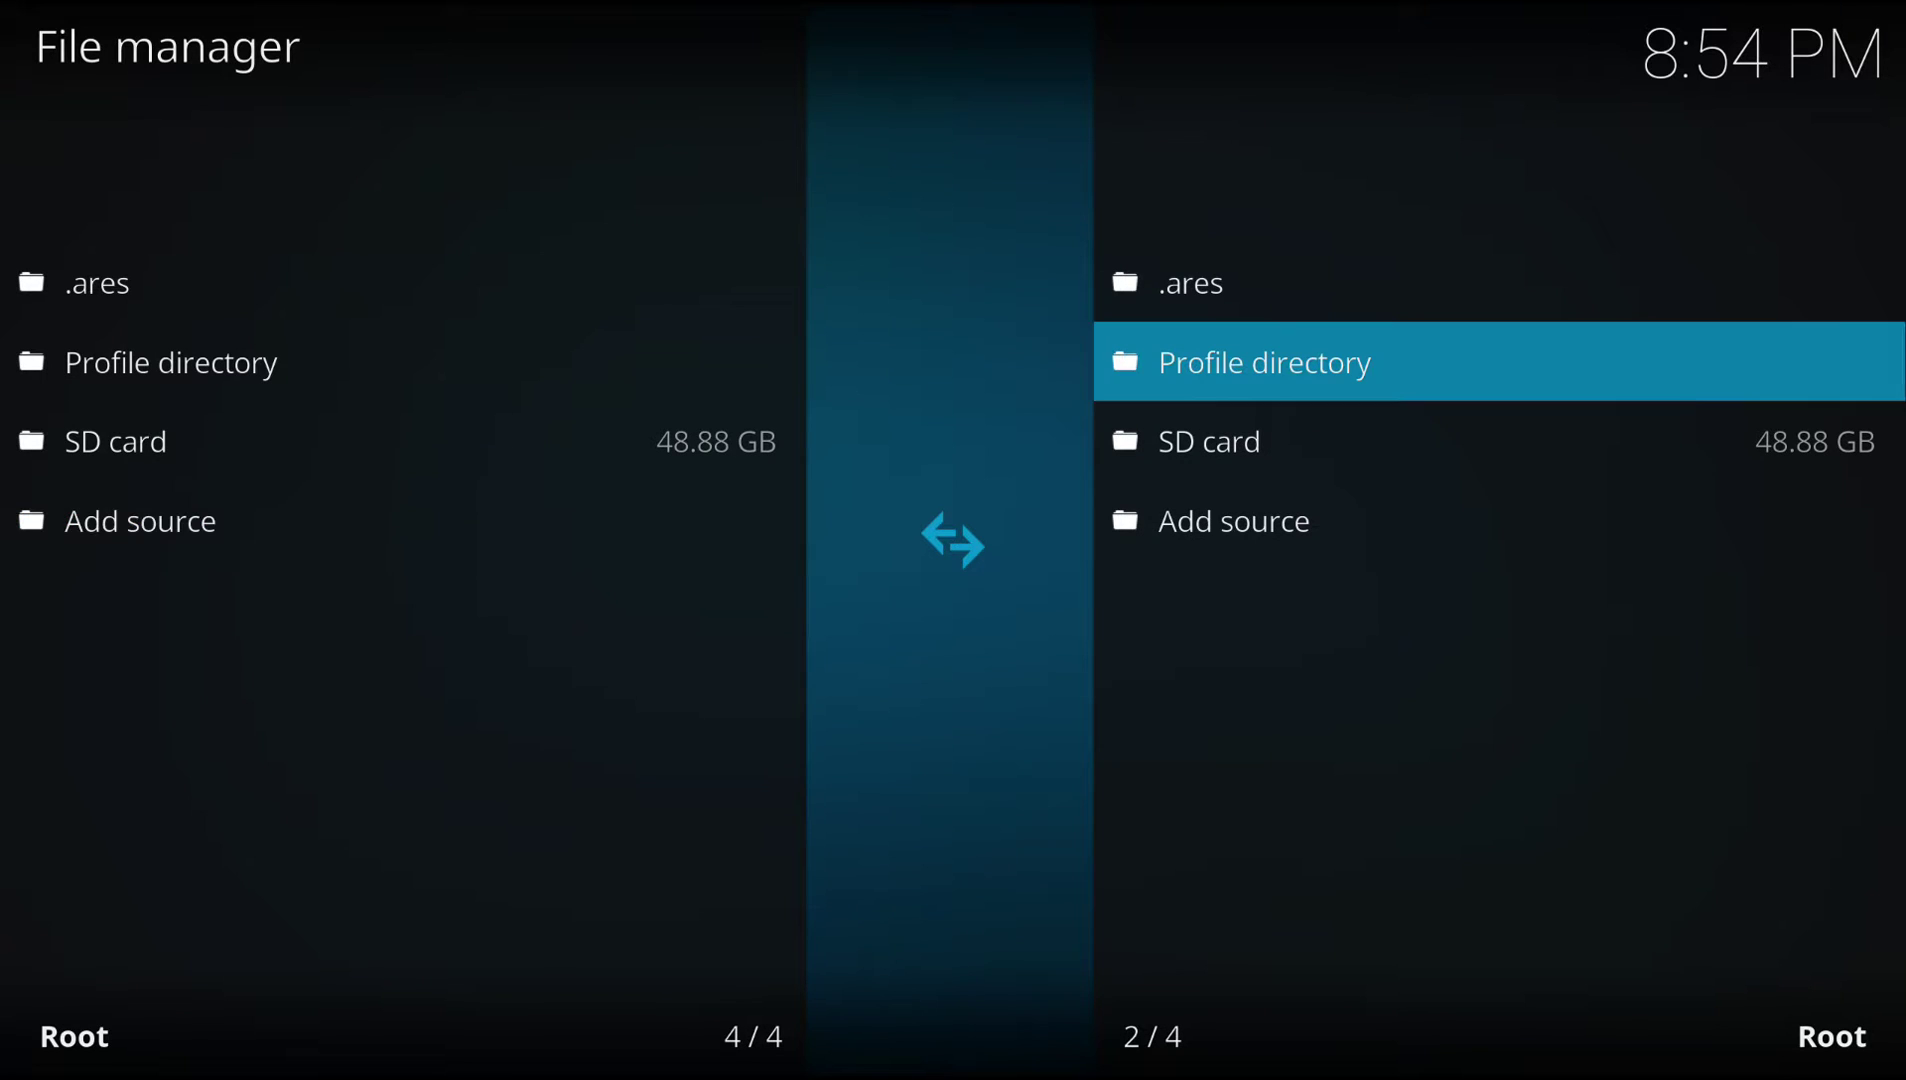
Step: Return to the home screen and open the Add-ons browser
left_click(1844, 823)
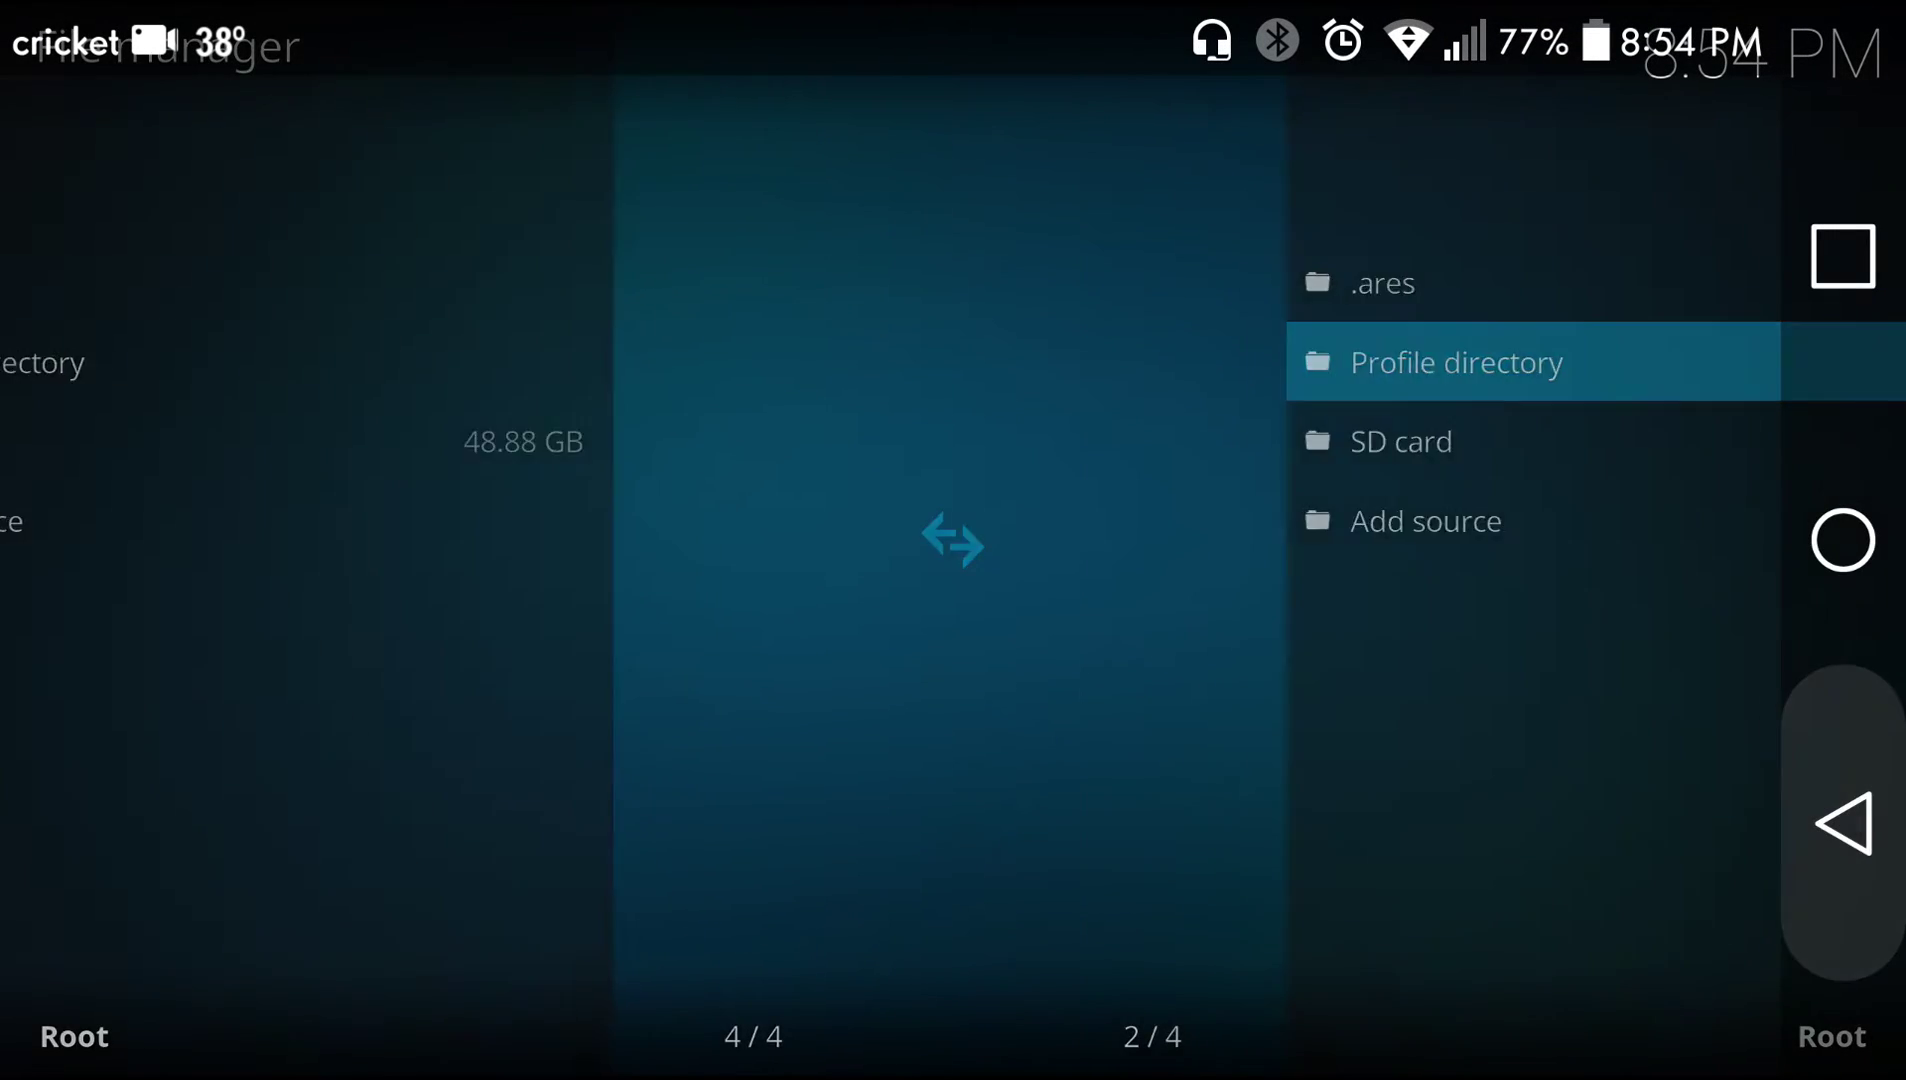
key("Escape")
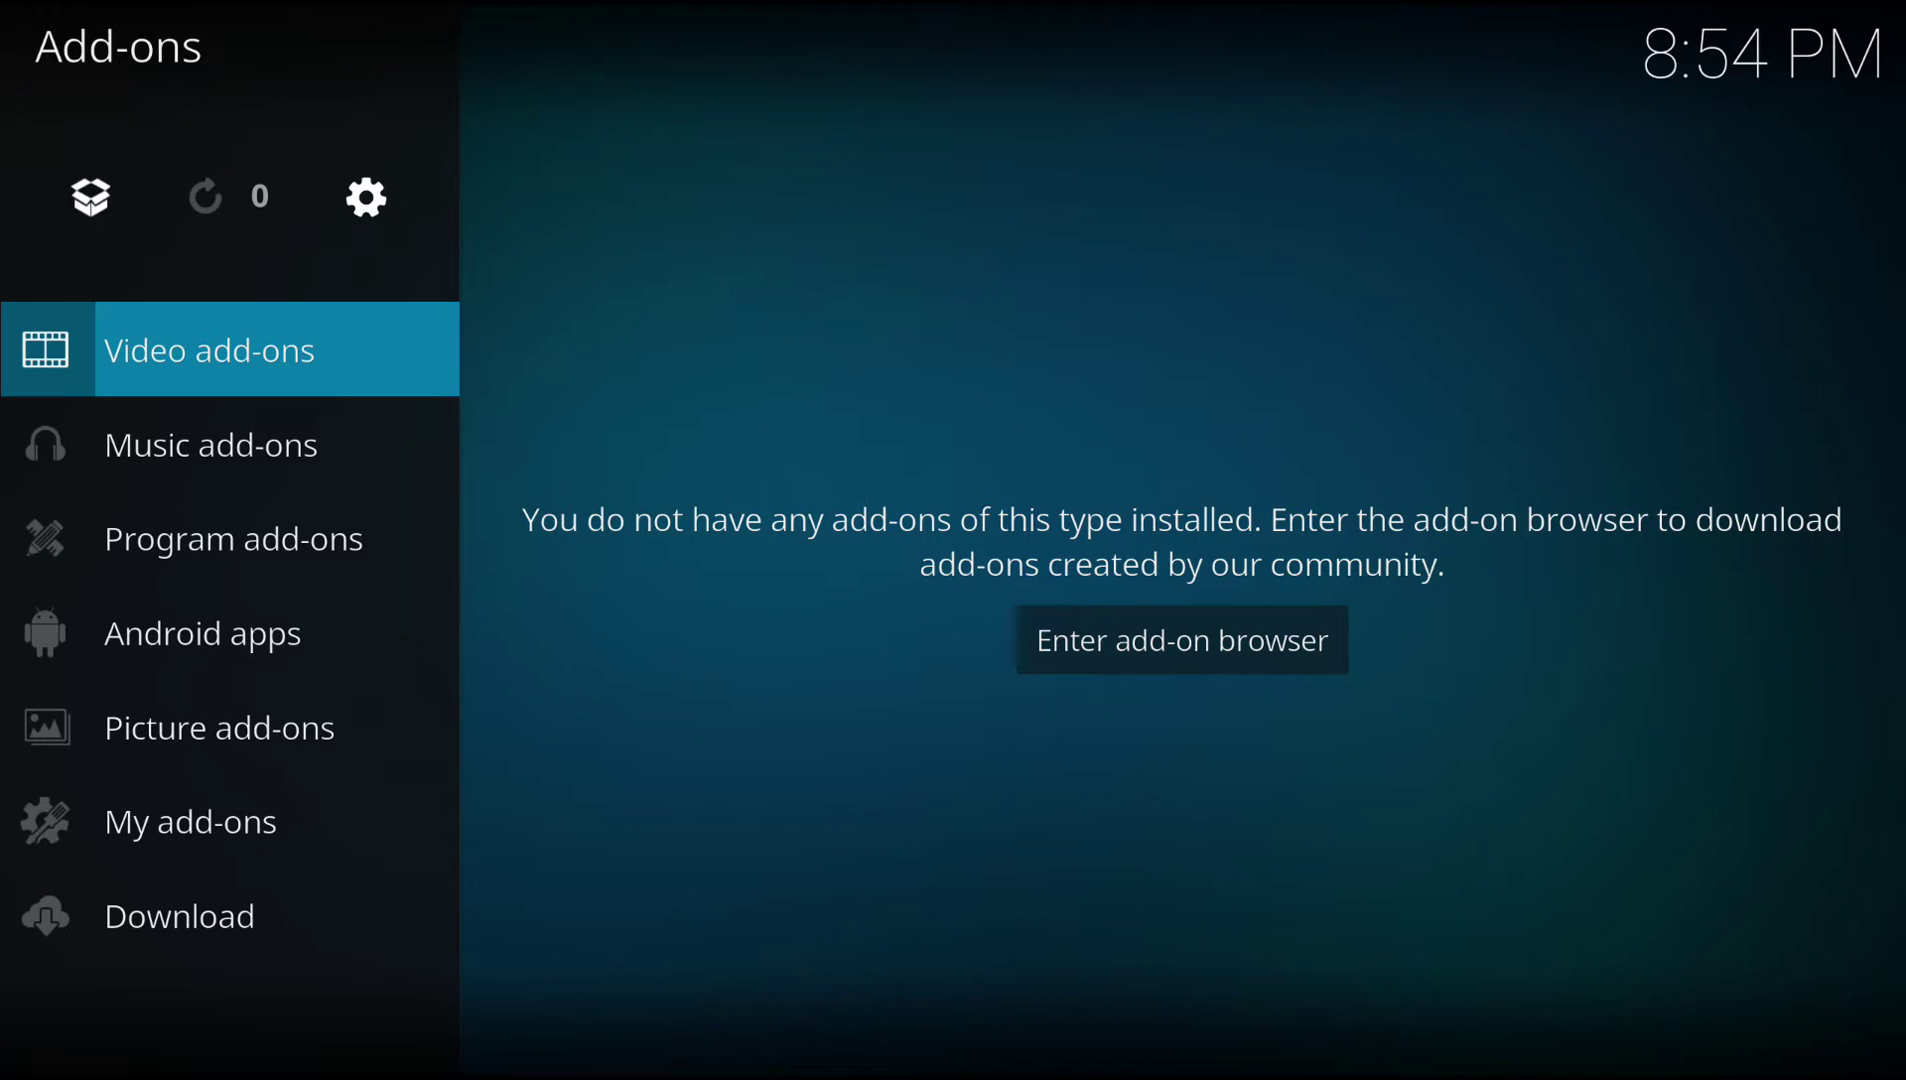
key("Up")
key("Return")
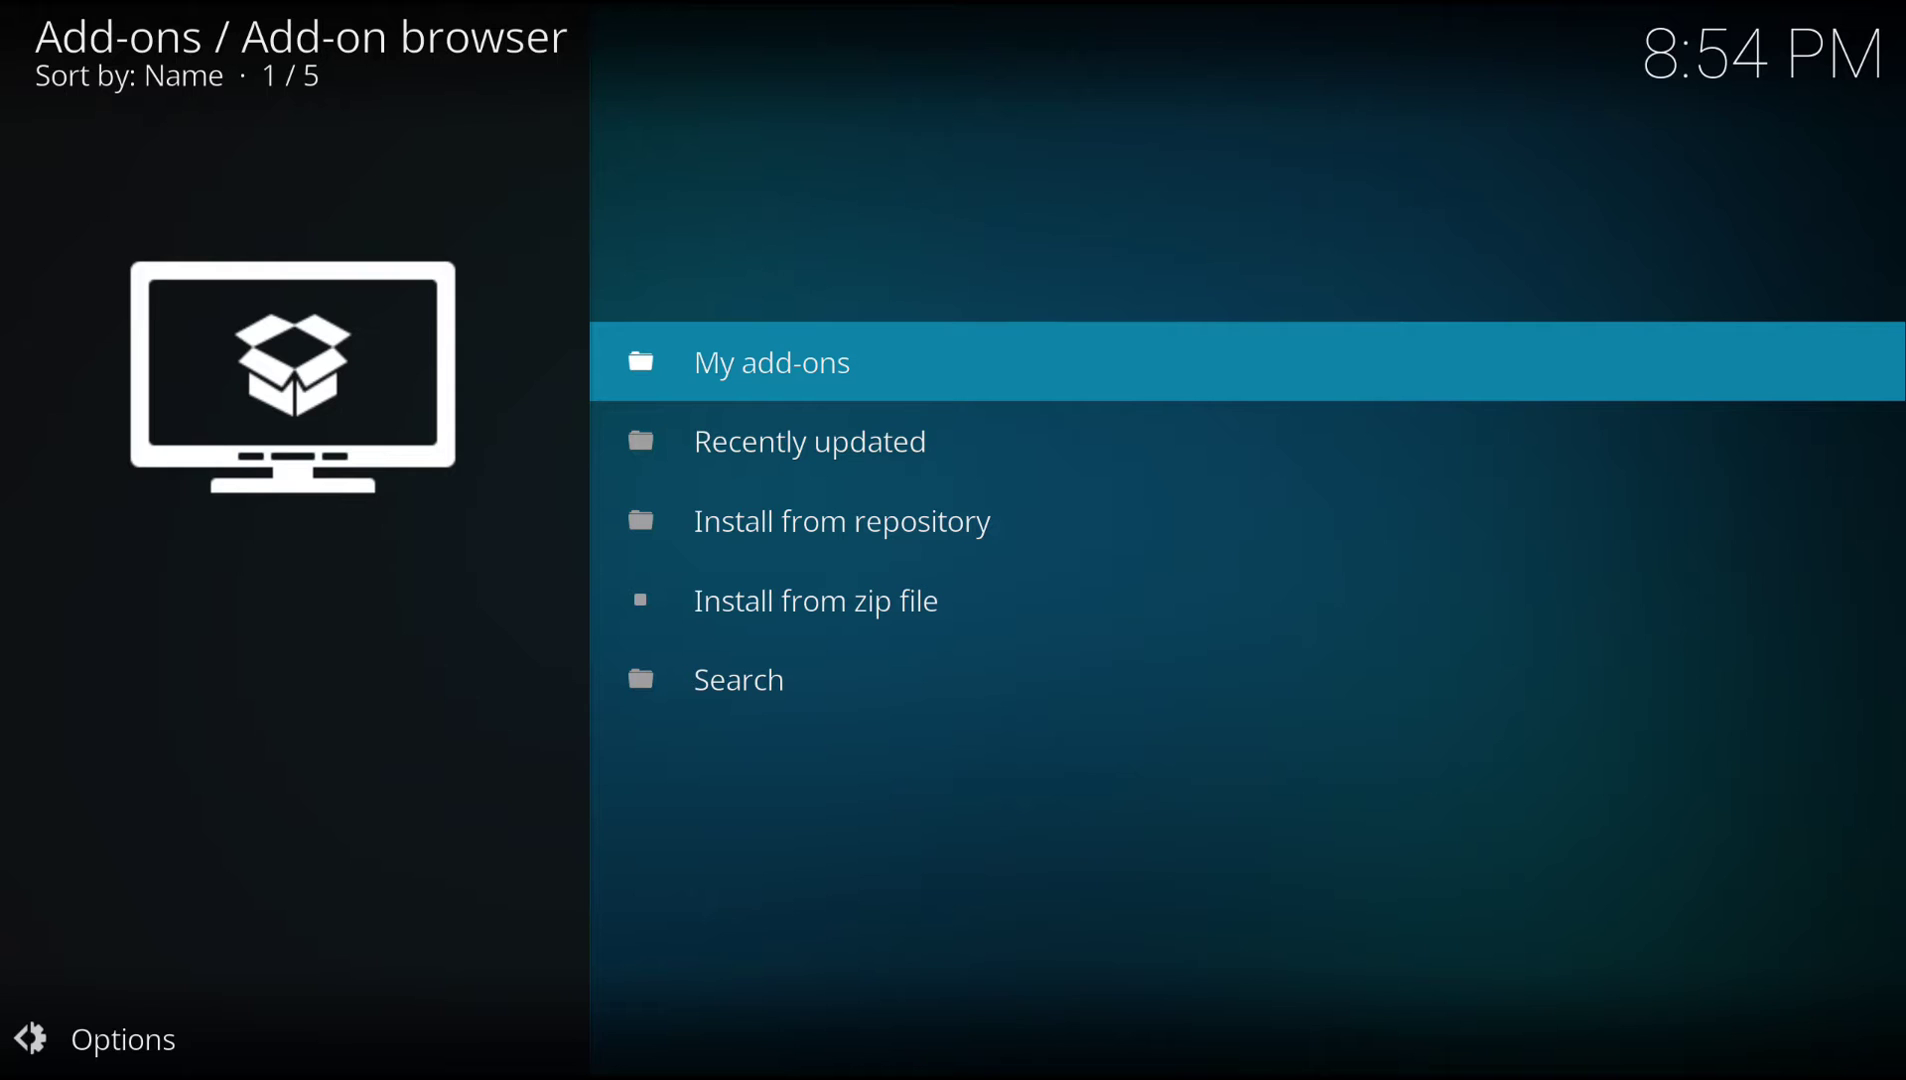
key("Down")
key("Down")
key("Down")
Step: Install script.areswizard-0.0.69.zip from the .ares source, then return to the Add-ons screen
key("Return")
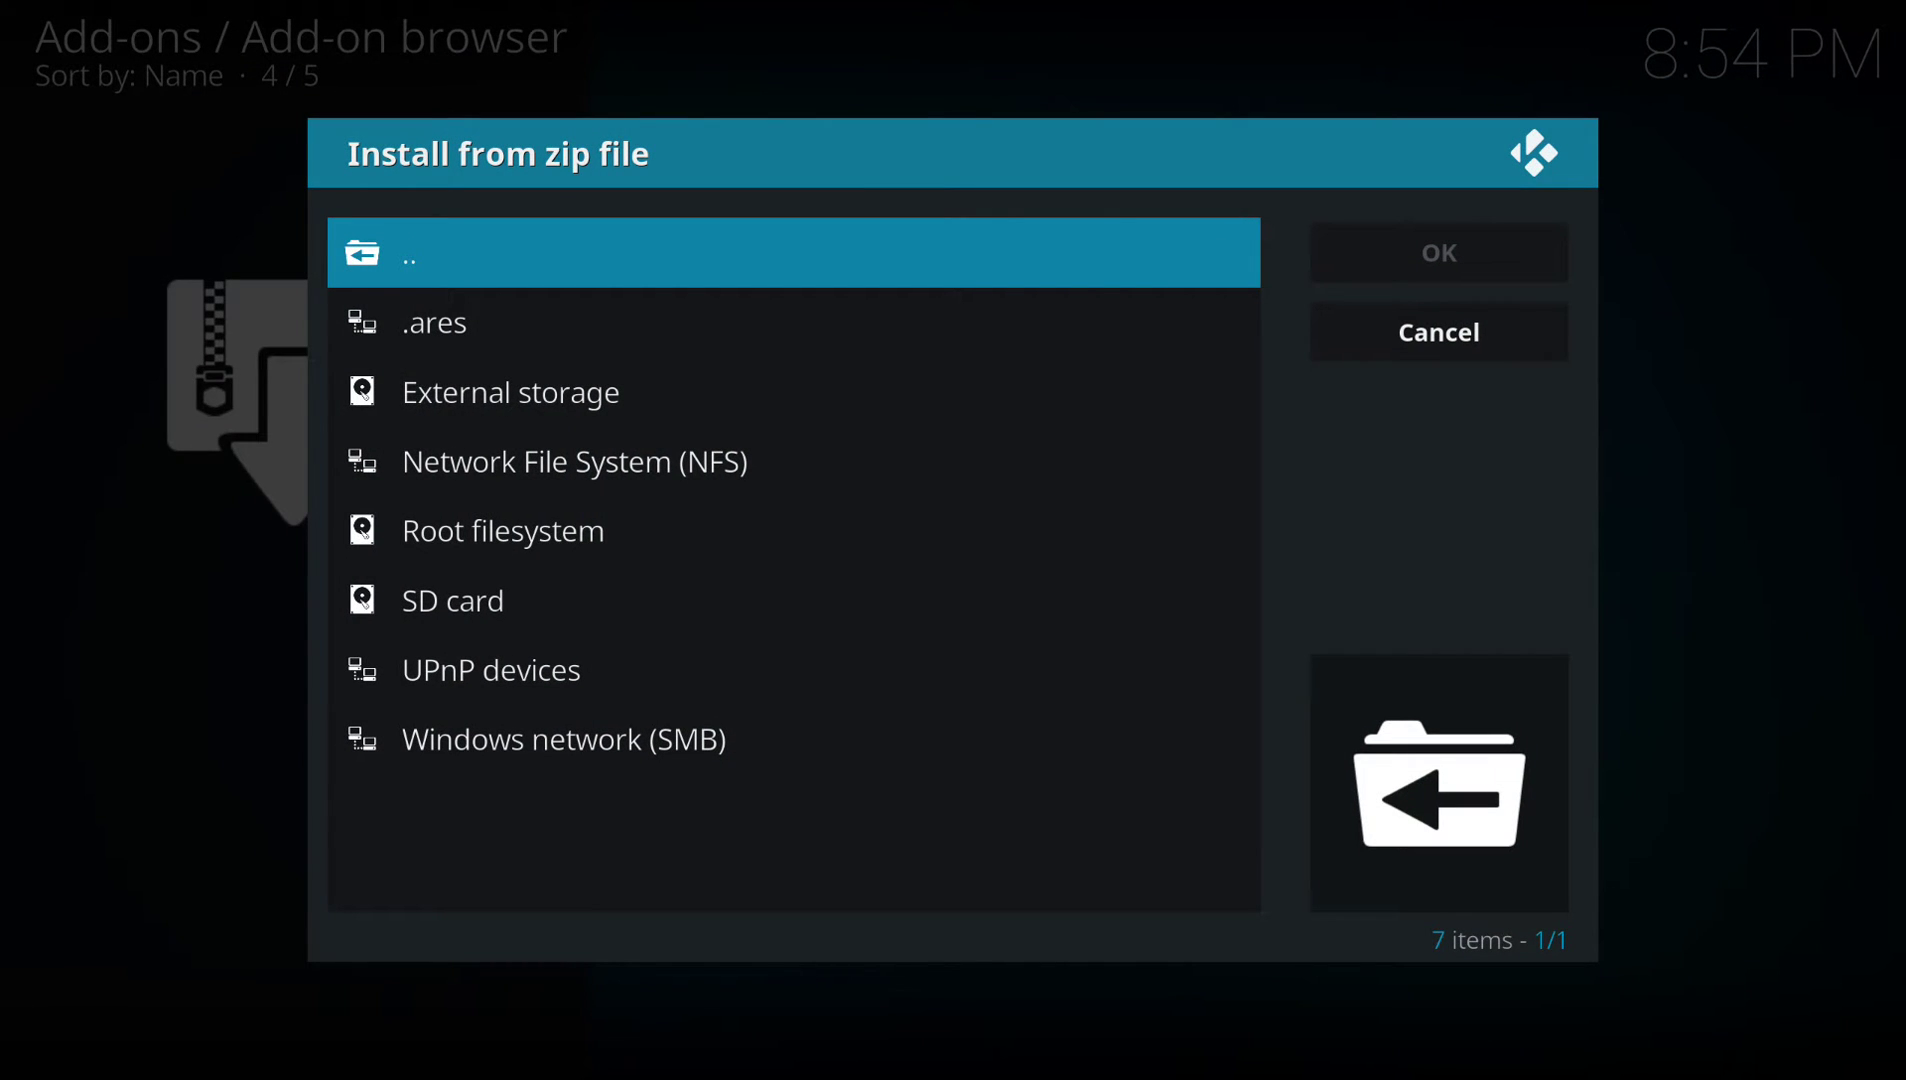
key("Down")
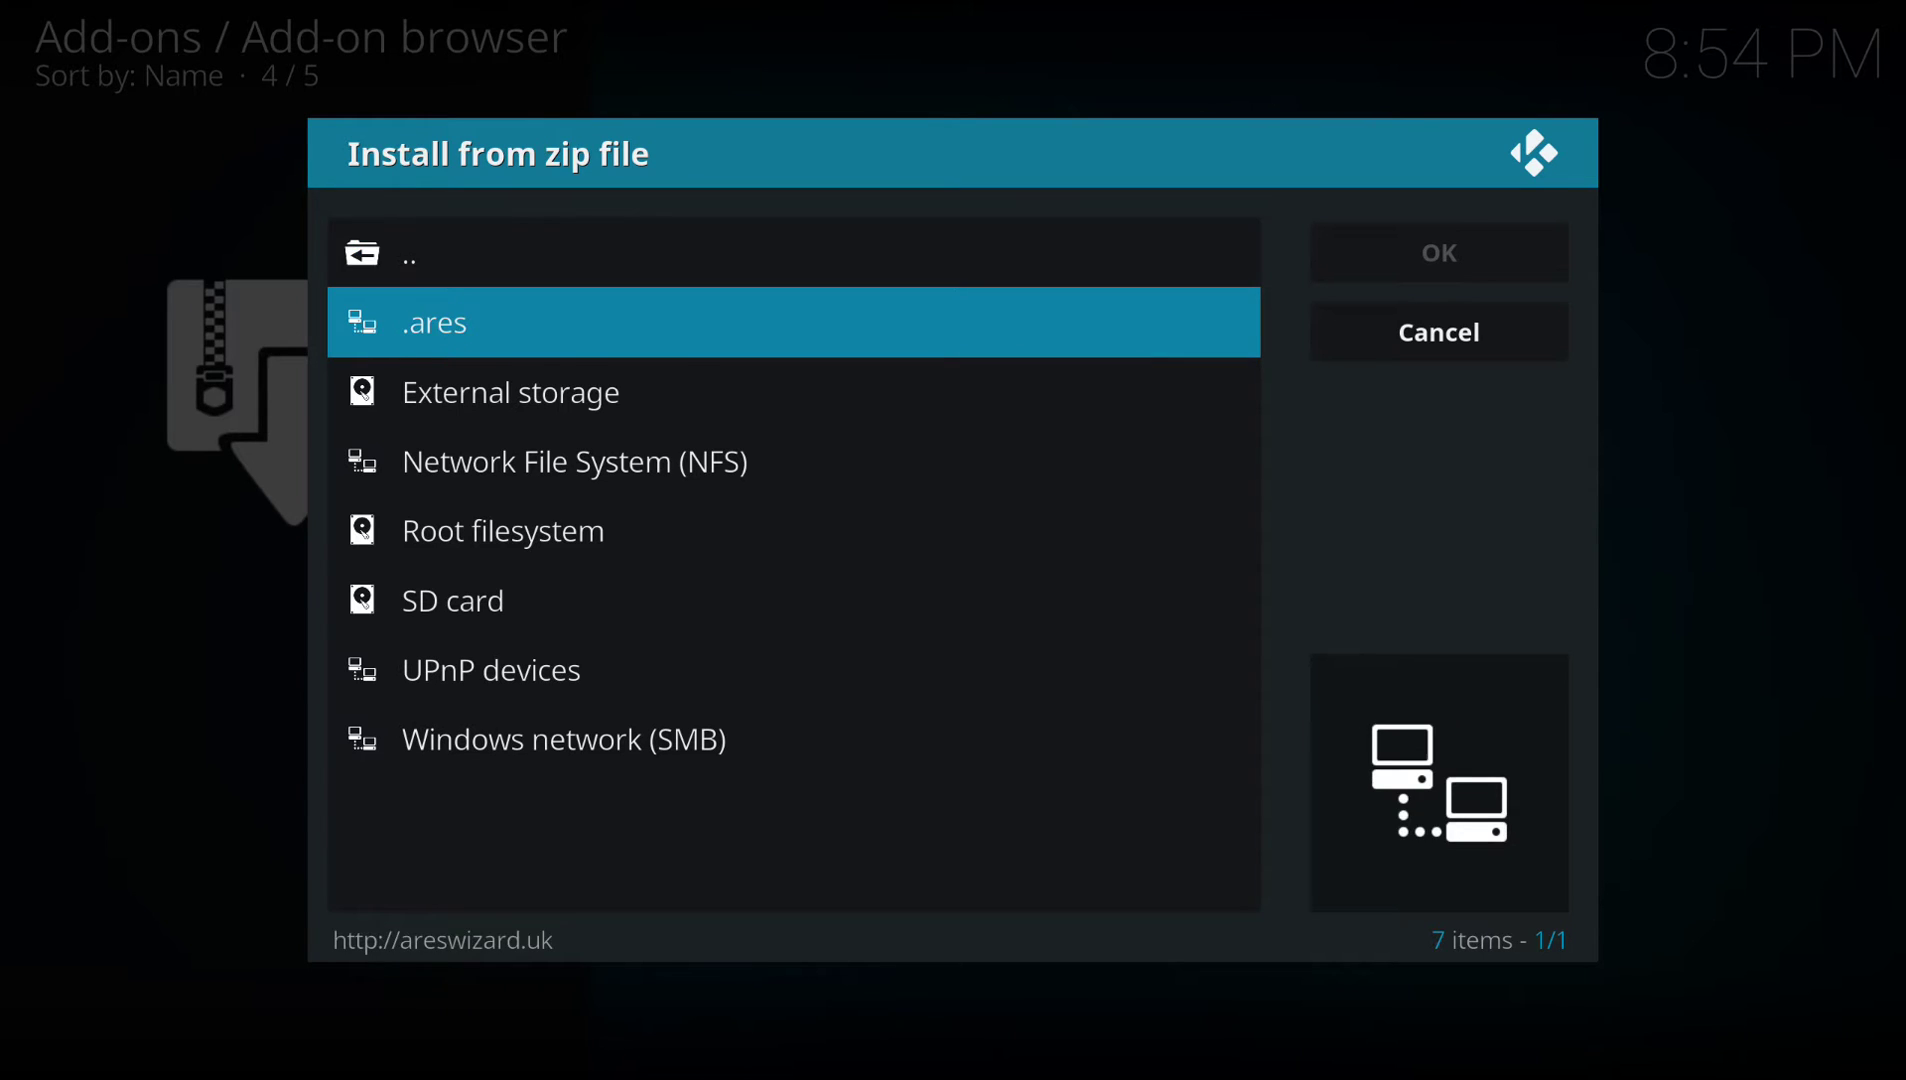
key("Return")
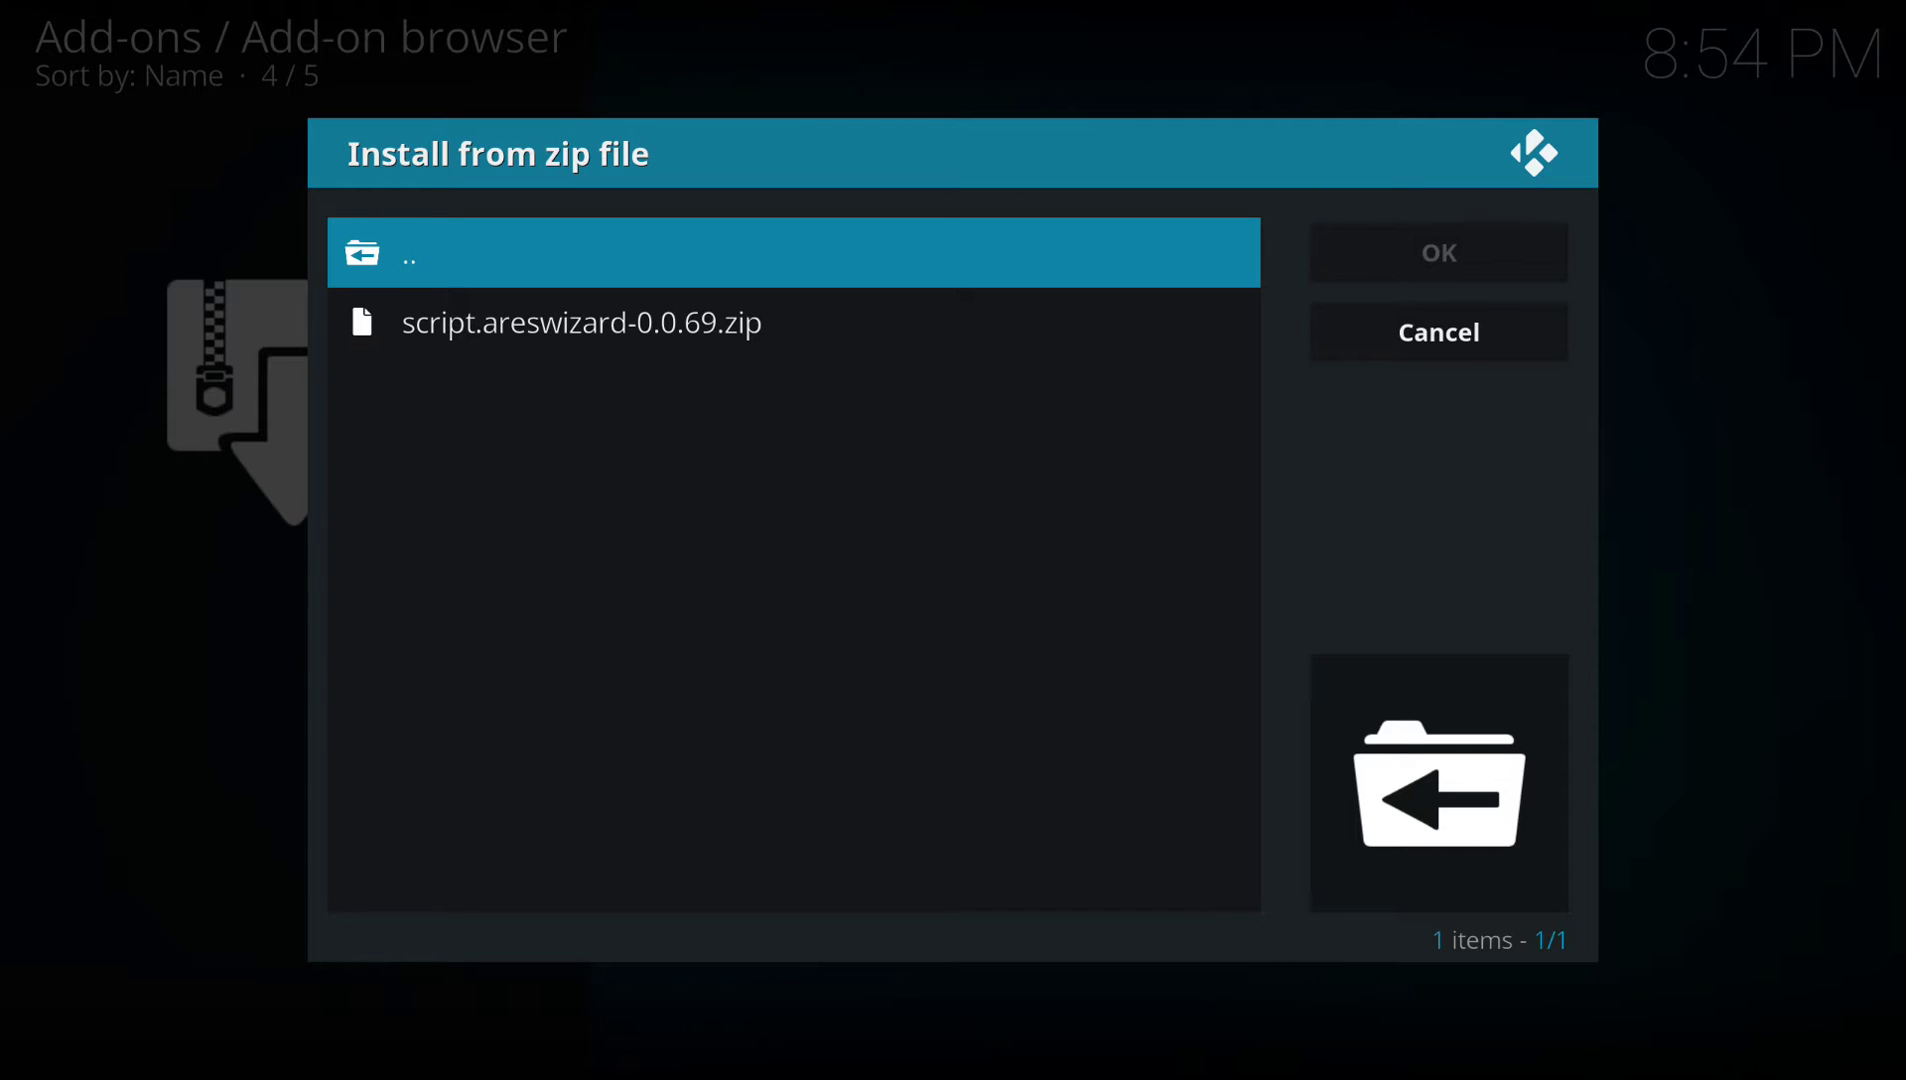
key("Down")
key("Return")
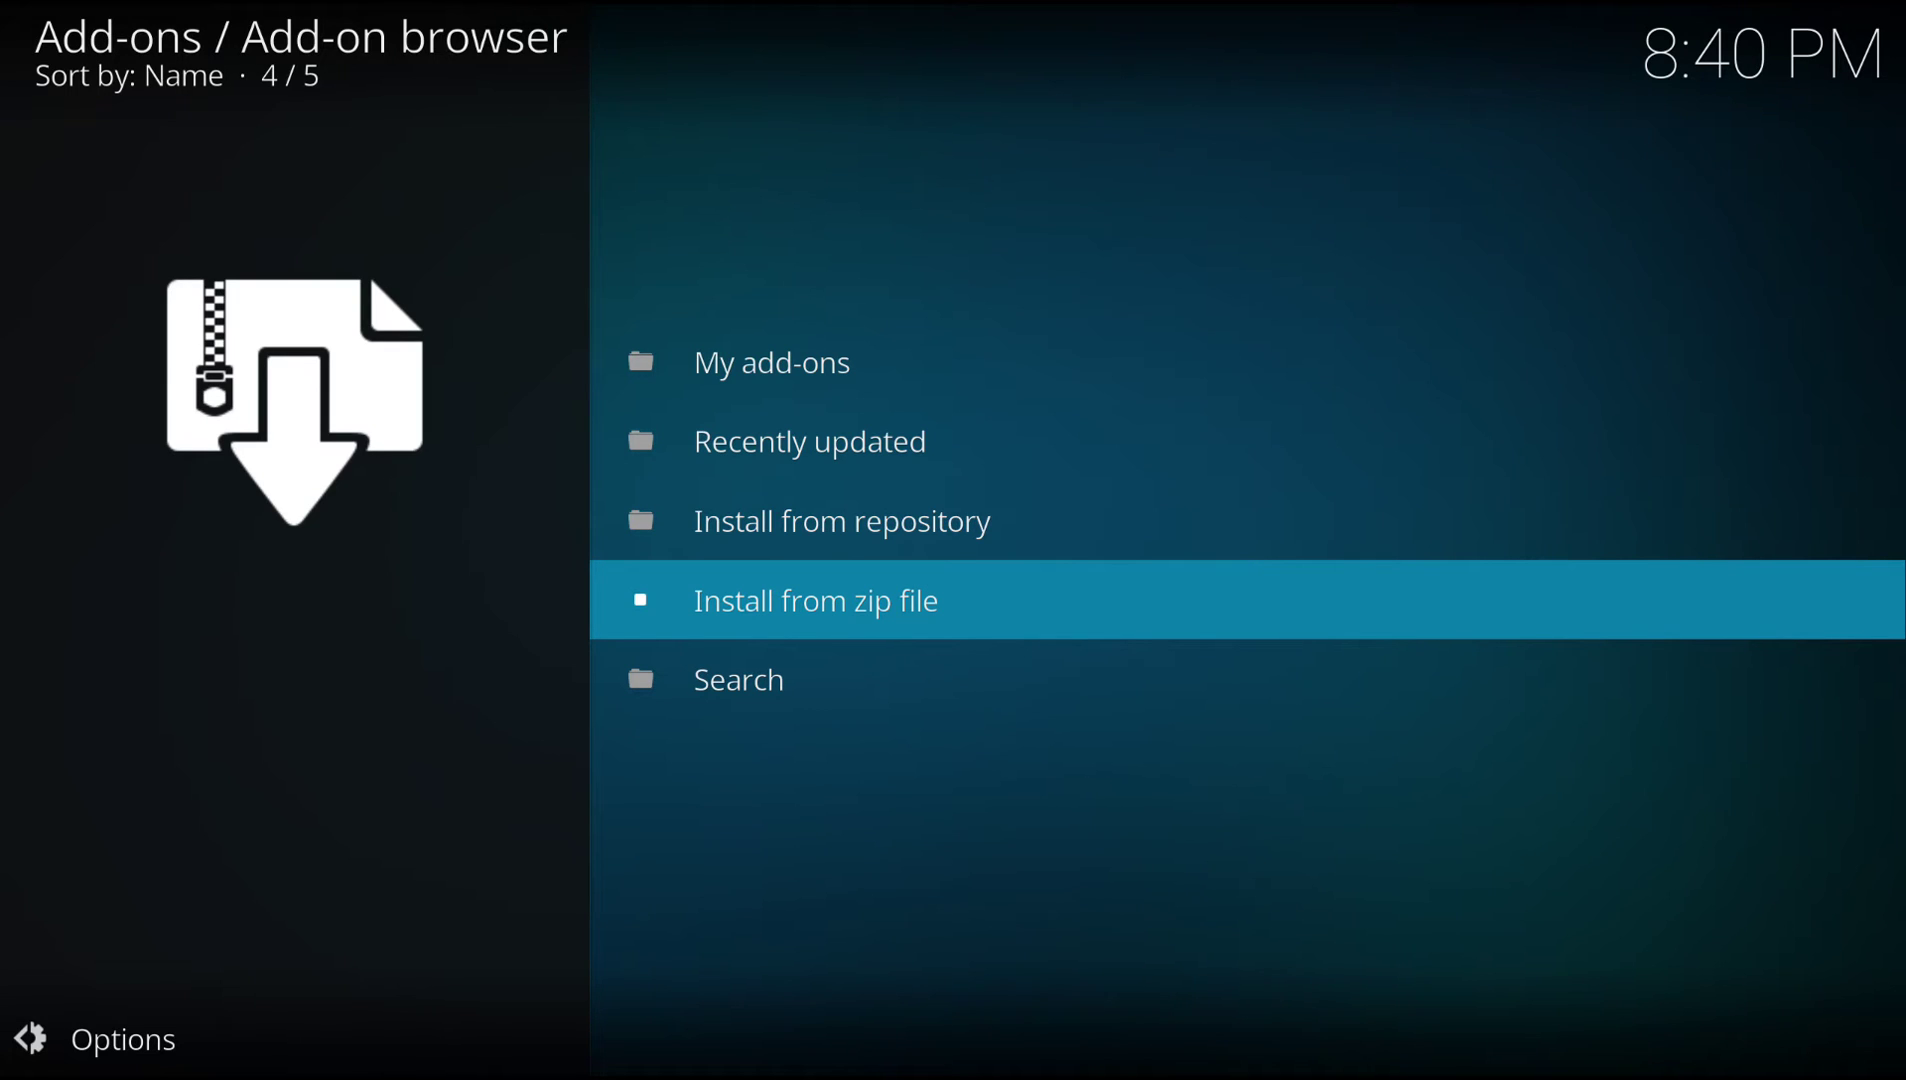
left_click(1844, 823)
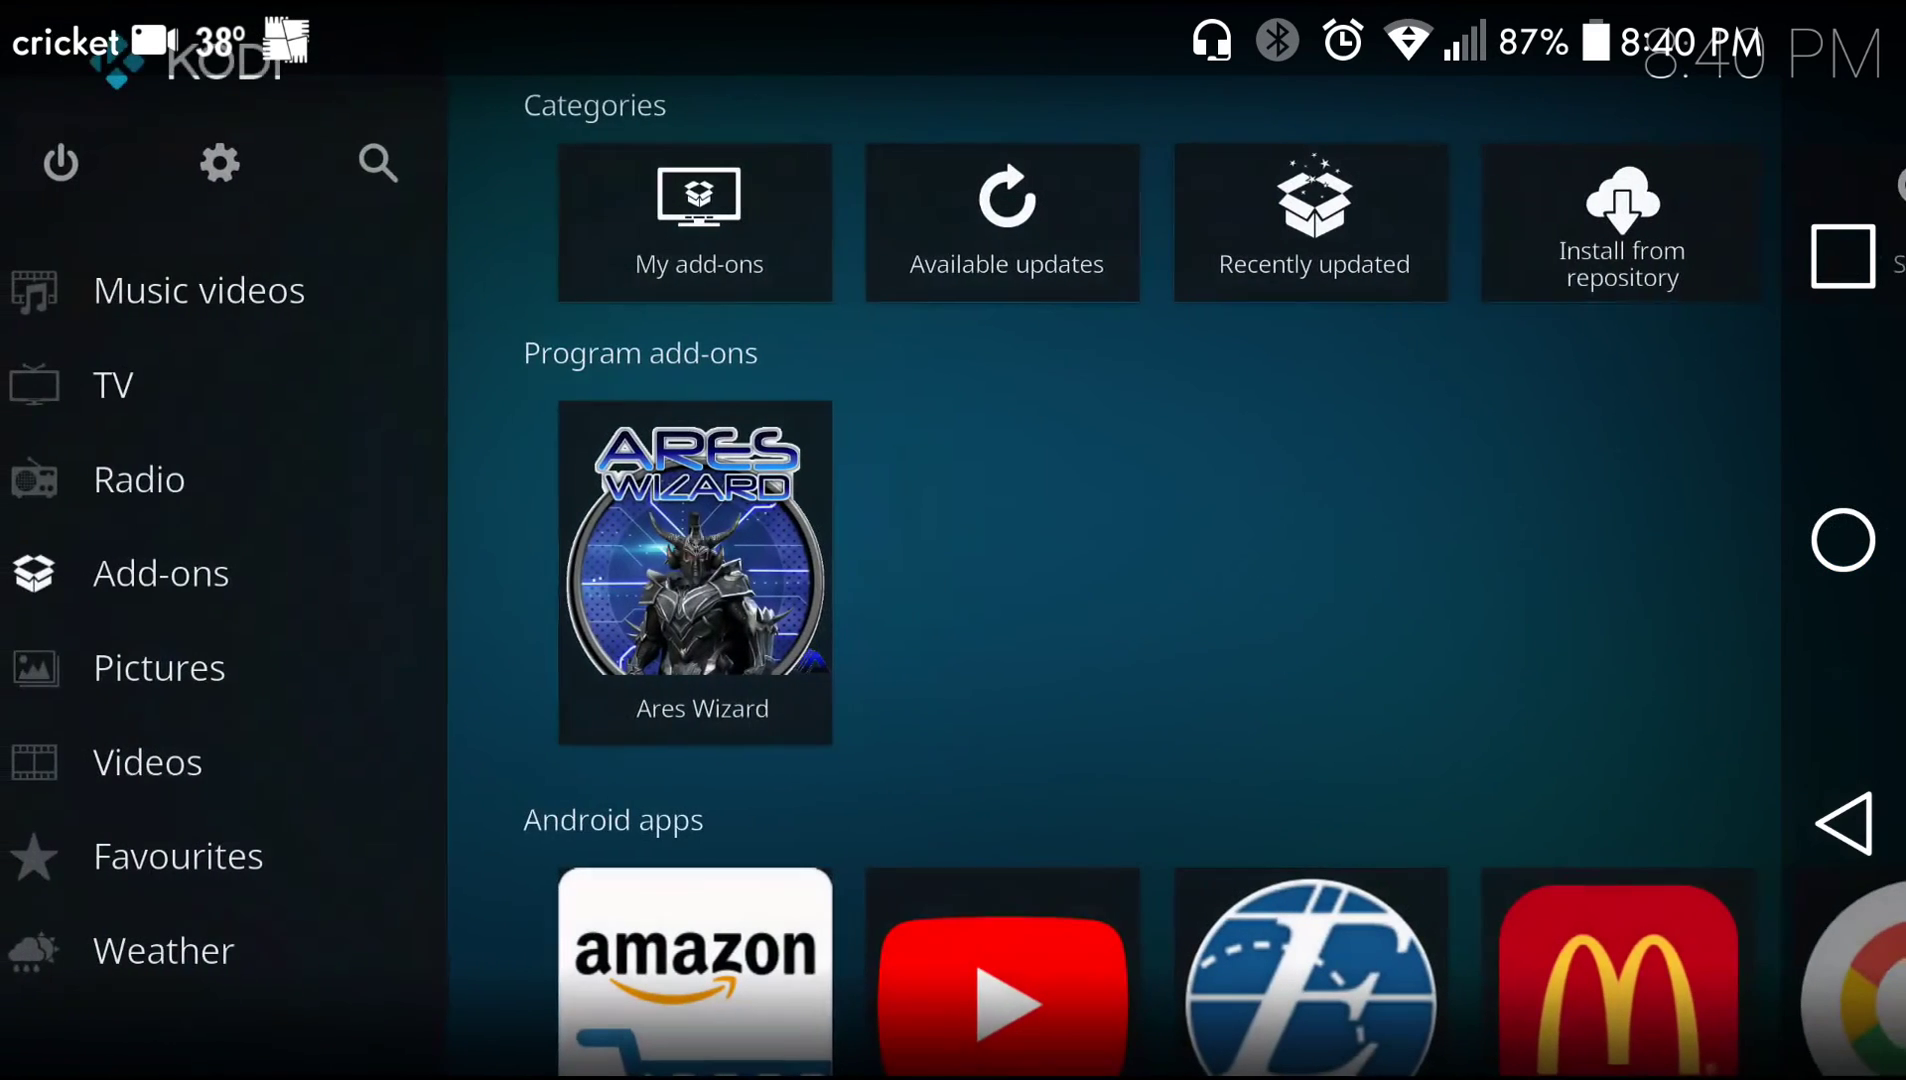